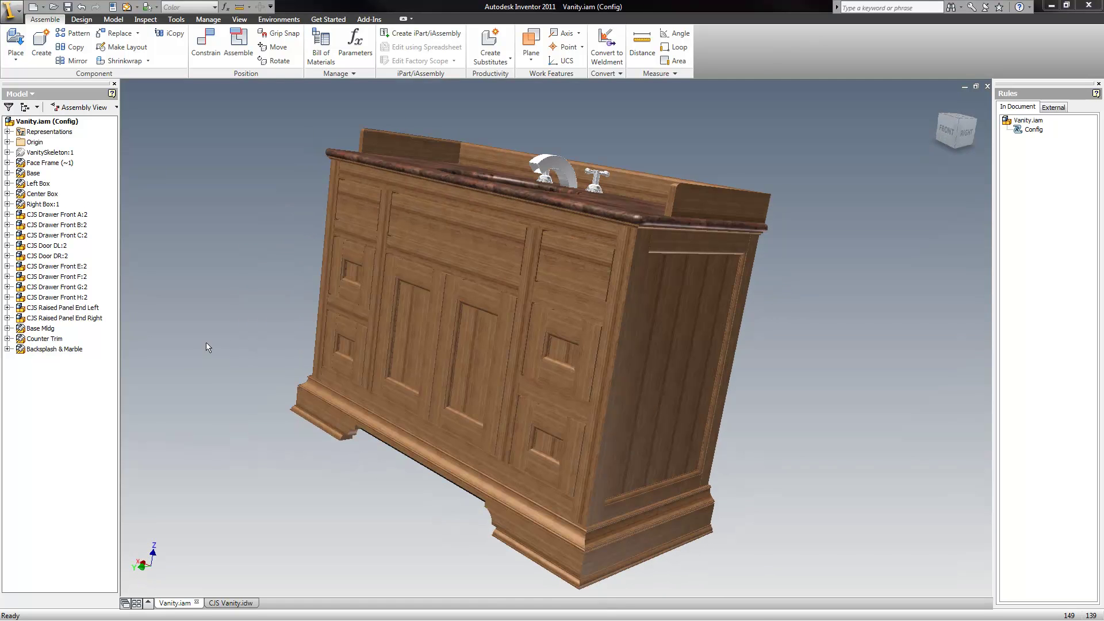
- Open the CJS Drawer Front F:2 subassembly from the vanity assembly in its own window
middle_click_drag(161, 198, 267, 367, "shift")
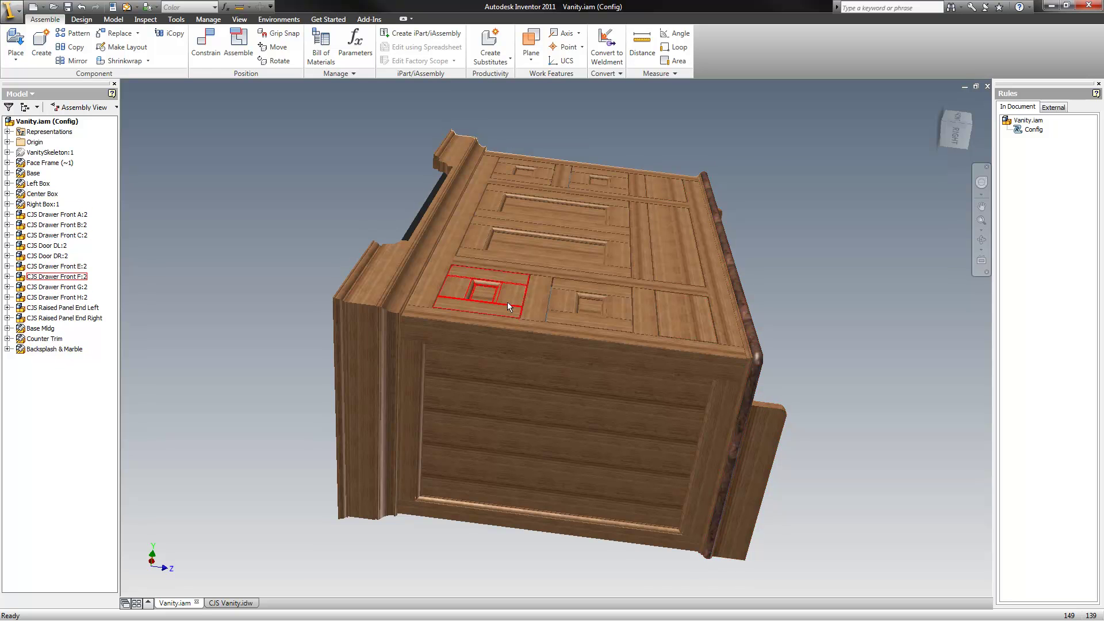
right_click(484, 294)
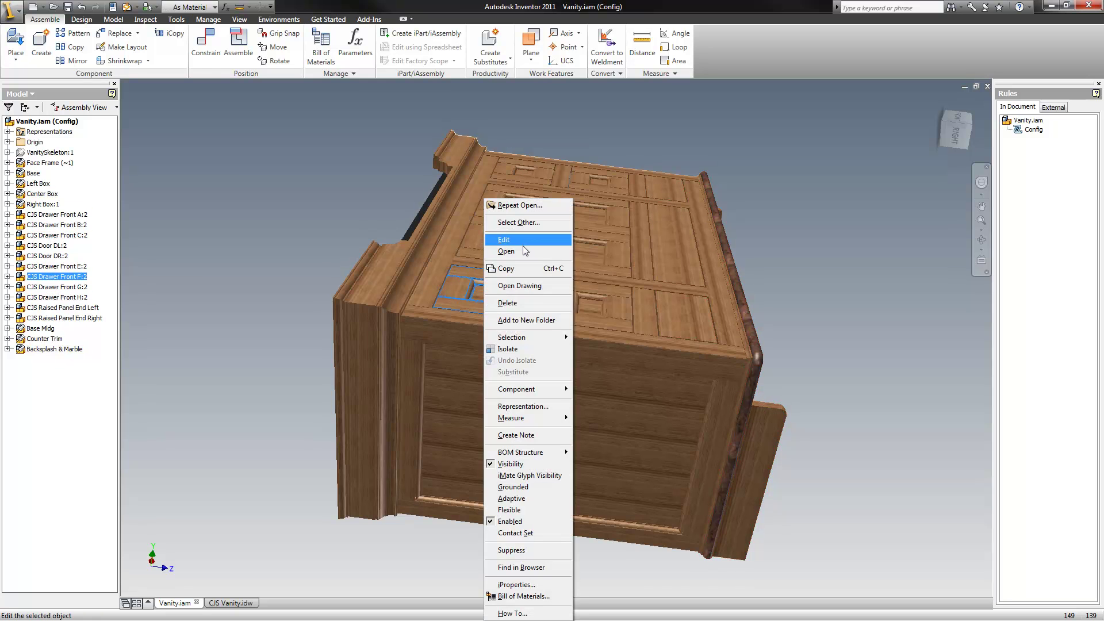
left_click(513, 252)
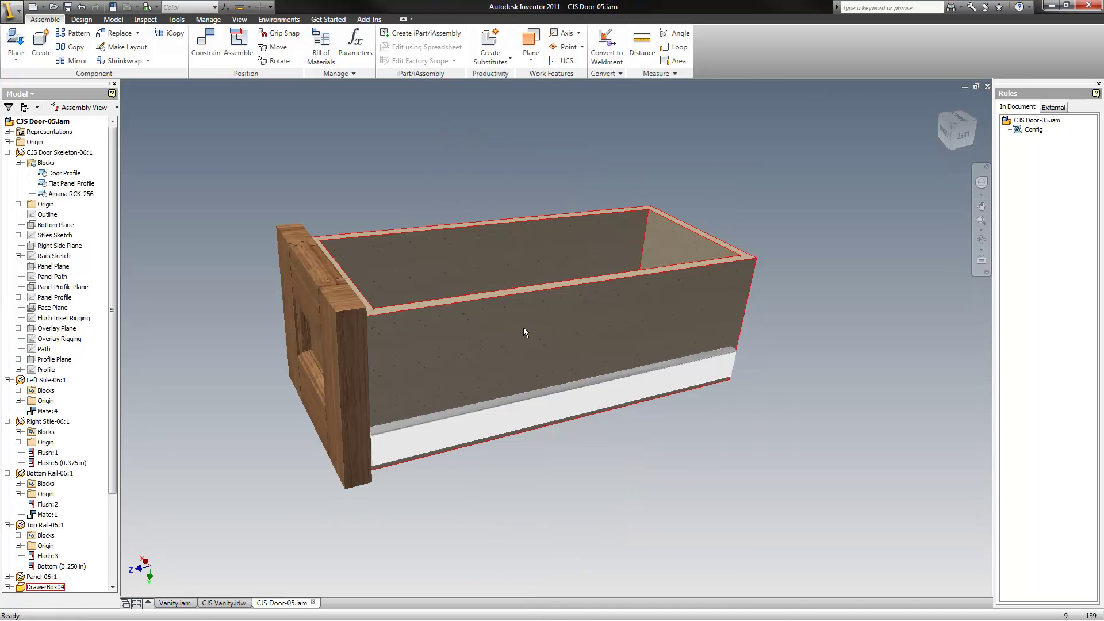
- Examine the drawer front's stiles, rails and panel, and the drawer box from above and below
scroll(523, 343, "up", 3)
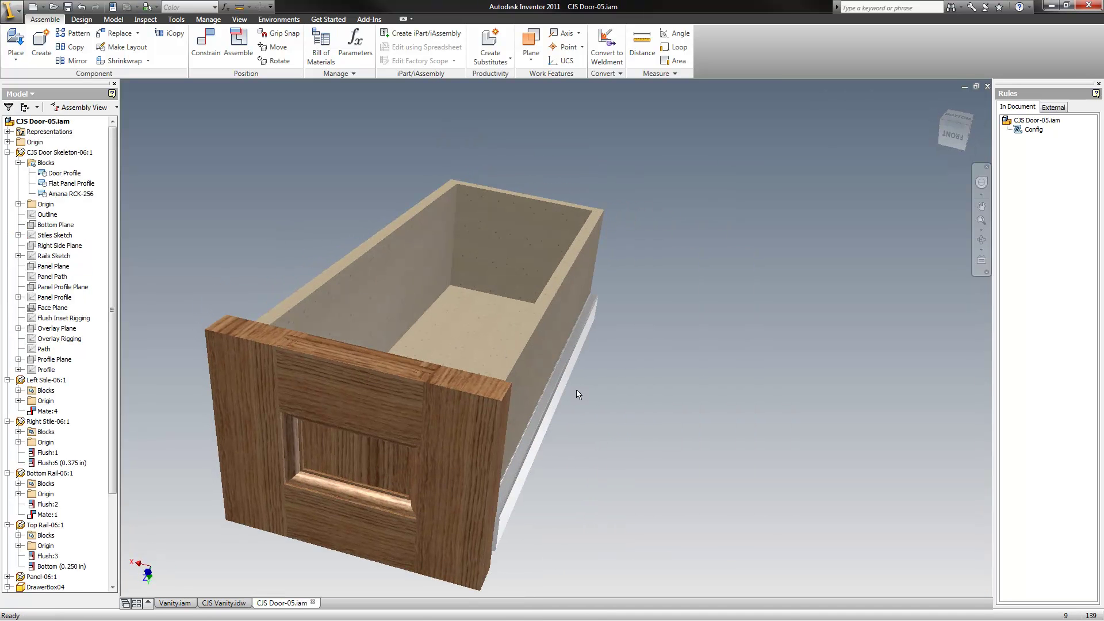
middle_click_drag(523, 339, 390, 356, "shift")
left_click(405, 368)
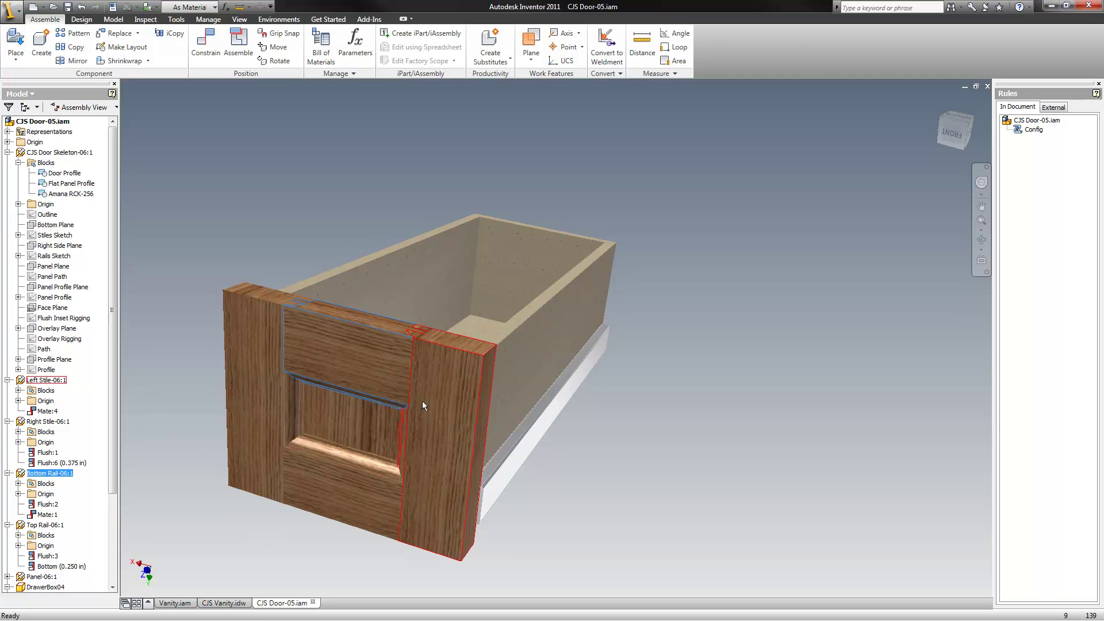
left_click(255, 419)
left_click(422, 440)
left_click(368, 423)
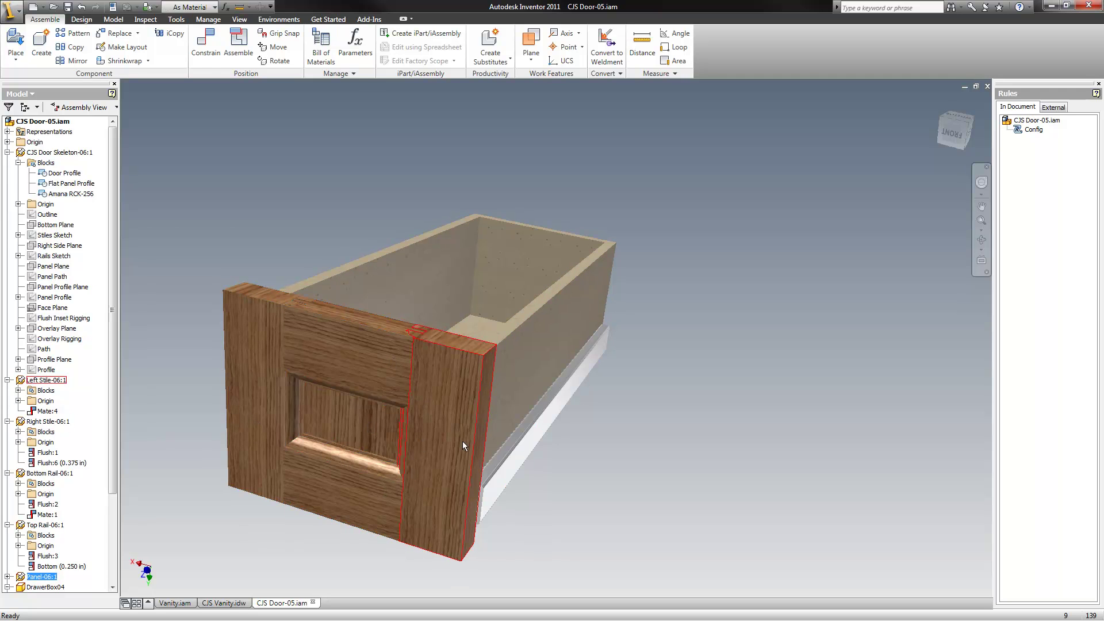
middle_click_drag(449, 433, 360, 451, "shift")
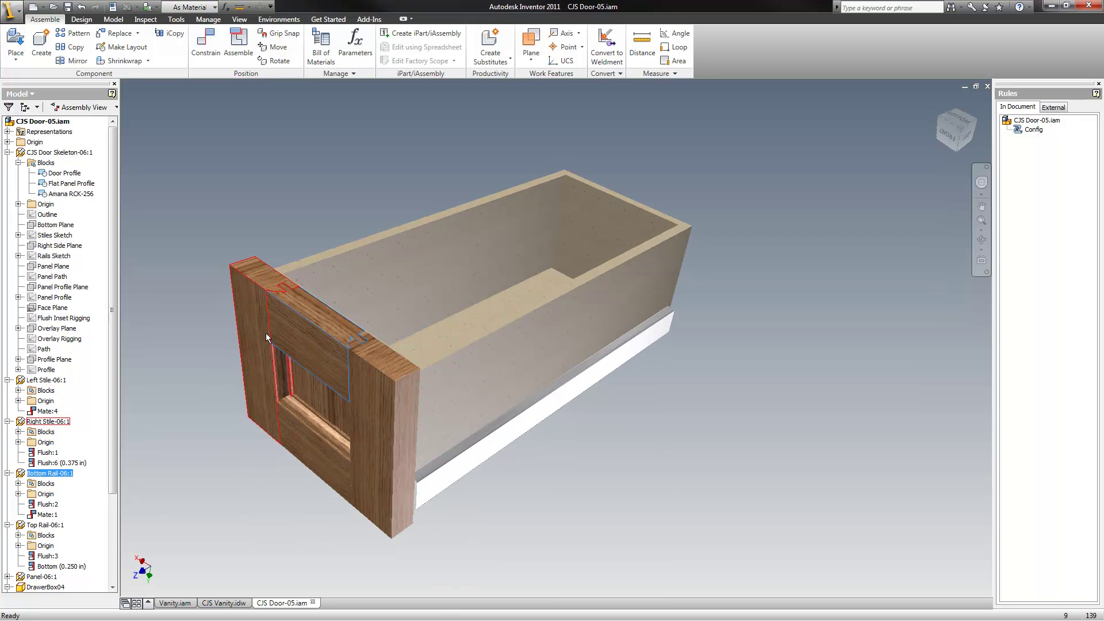
left_click(362, 398)
left_click(335, 454)
middle_click_drag(370, 502, 592, 535, "shift")
left_click(592, 533)
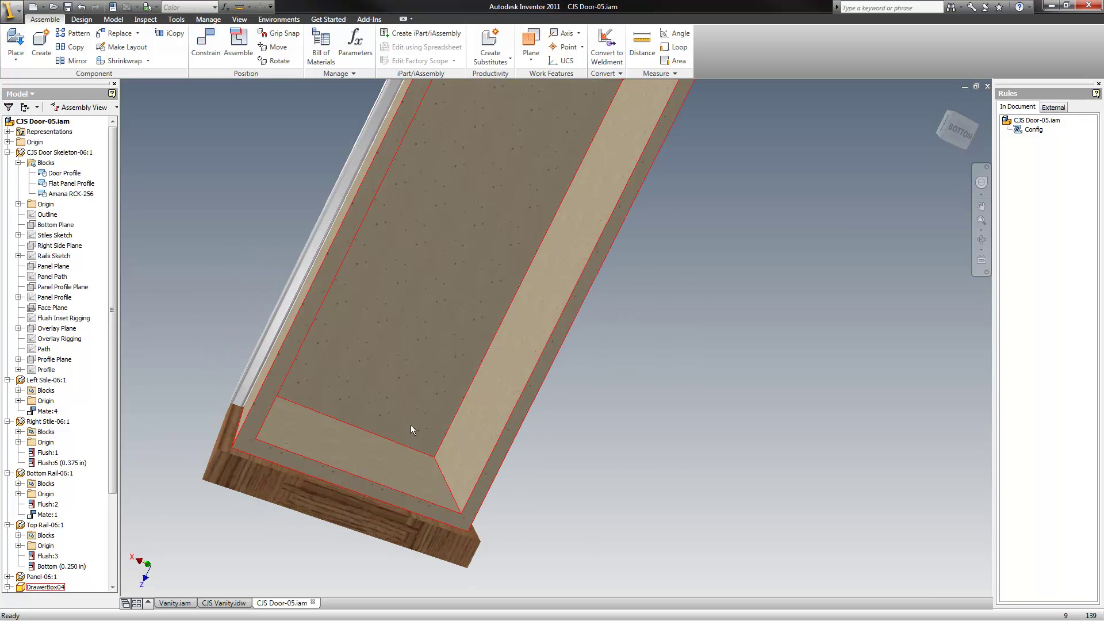
left_click(407, 399)
middle_click_drag(407, 399, 626, 410, "shift")
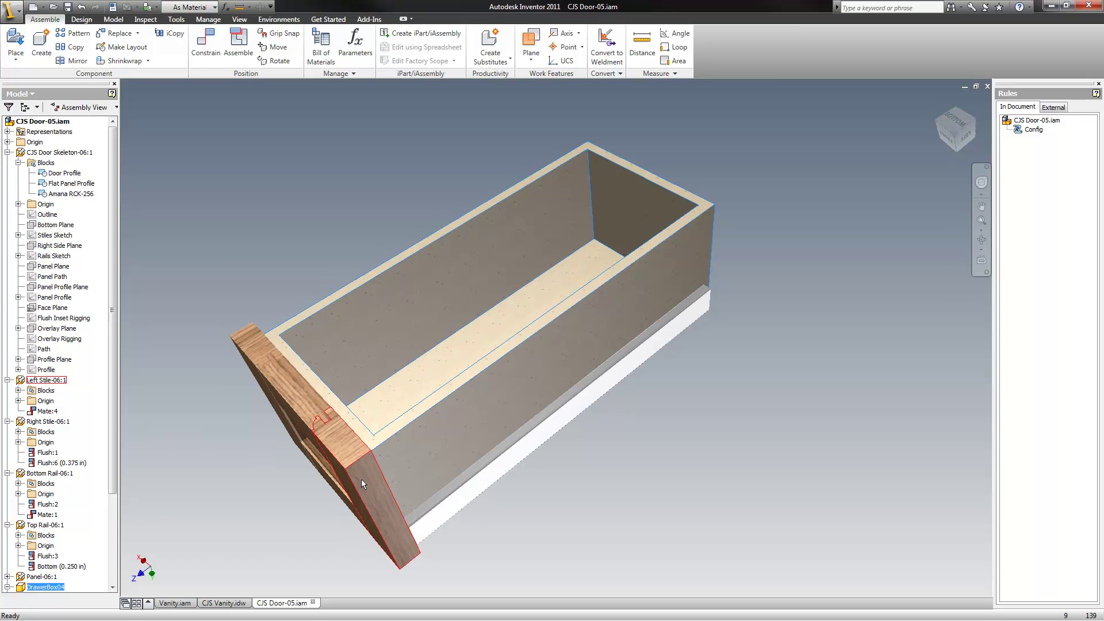
left_click(627, 520)
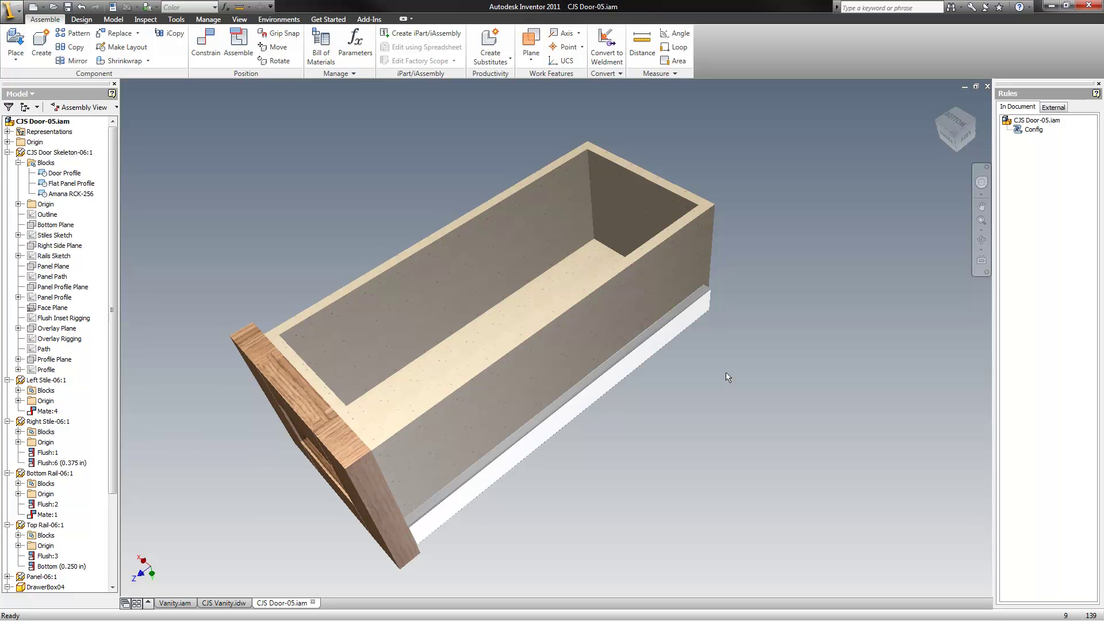
- Inspect the drawer slide along the side of the box and review the whole drawer from several angles
middle_click_drag(726, 372, 644, 309, "shift")
middle_click_drag(752, 401, 473, 279, "shift")
scroll(556, 337, "up", 3)
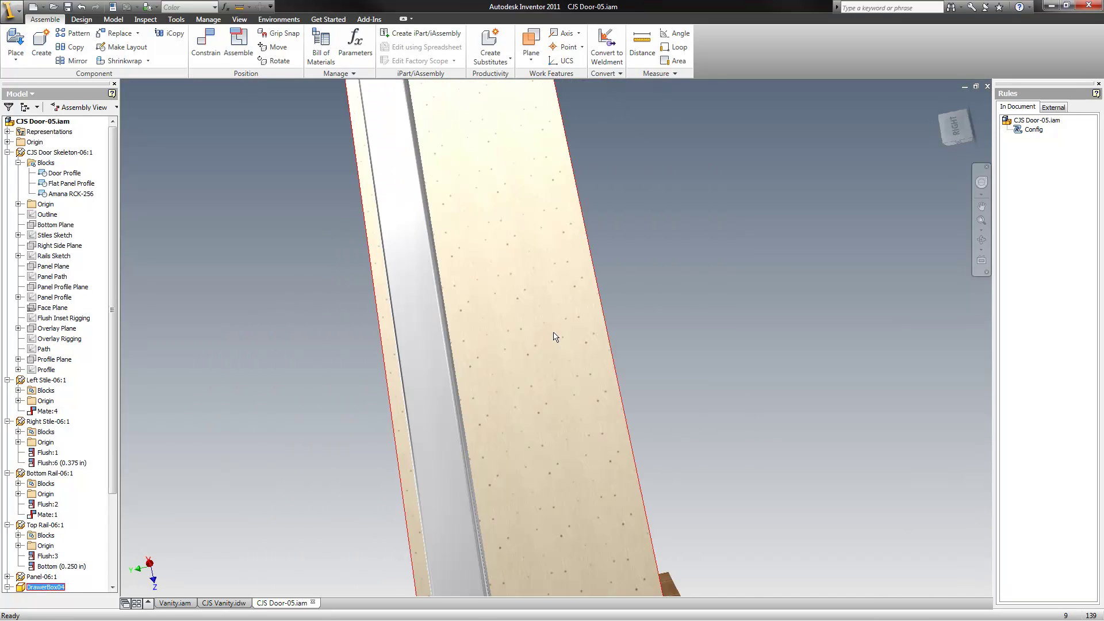
middle_click_drag(554, 337, 557, 340, "shift")
left_click(555, 377)
middle_click_drag(675, 377, 739, 379, "shift")
scroll(740, 380, "down", 1)
middle_click_drag(751, 449, 728, 427)
left_click(751, 460)
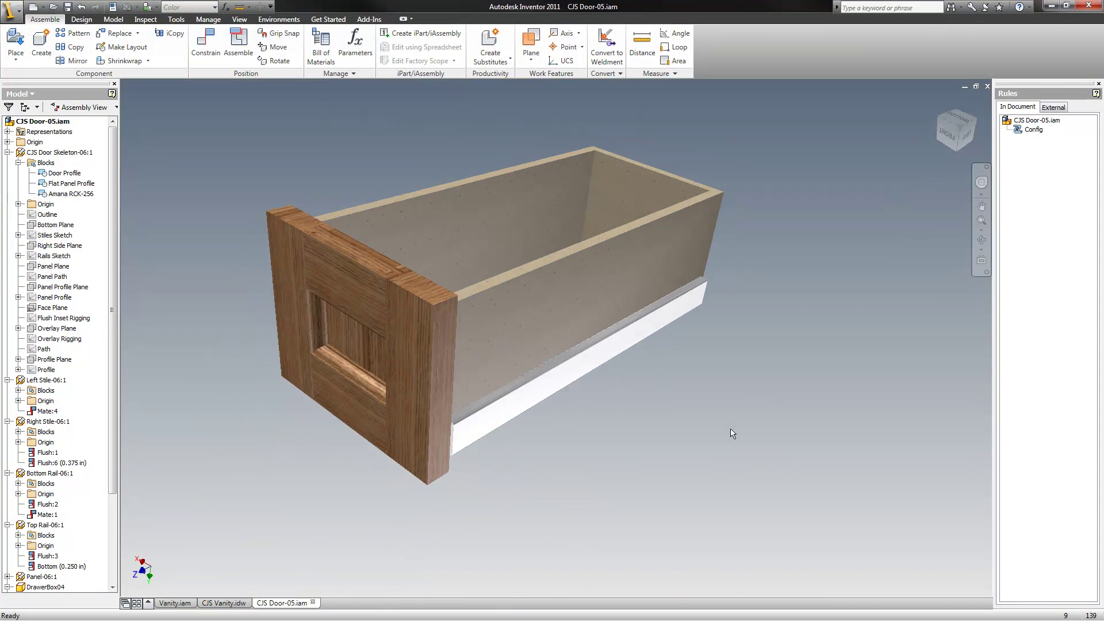
middle_click_drag(761, 165, 760, 235, "shift")
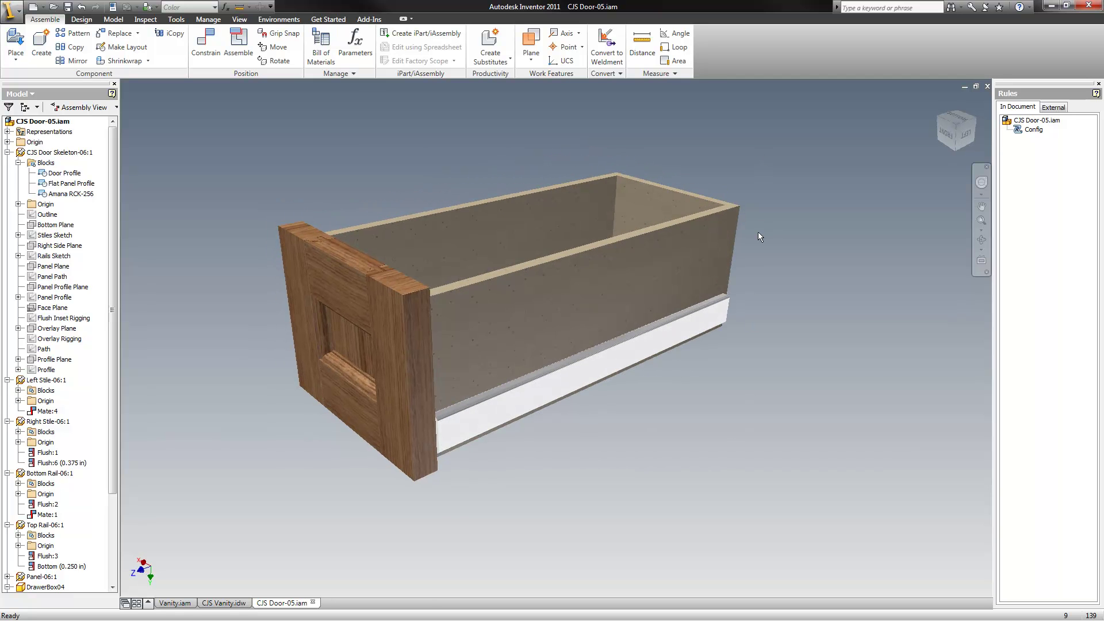
middle_click_drag(824, 420, 776, 439, "shift")
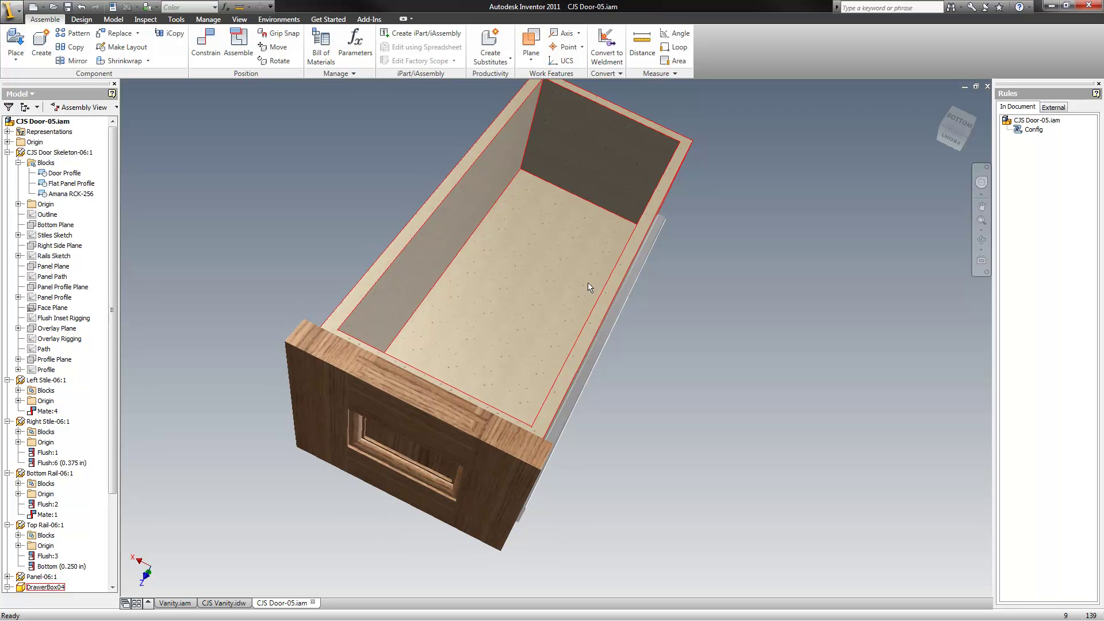
key("F6")
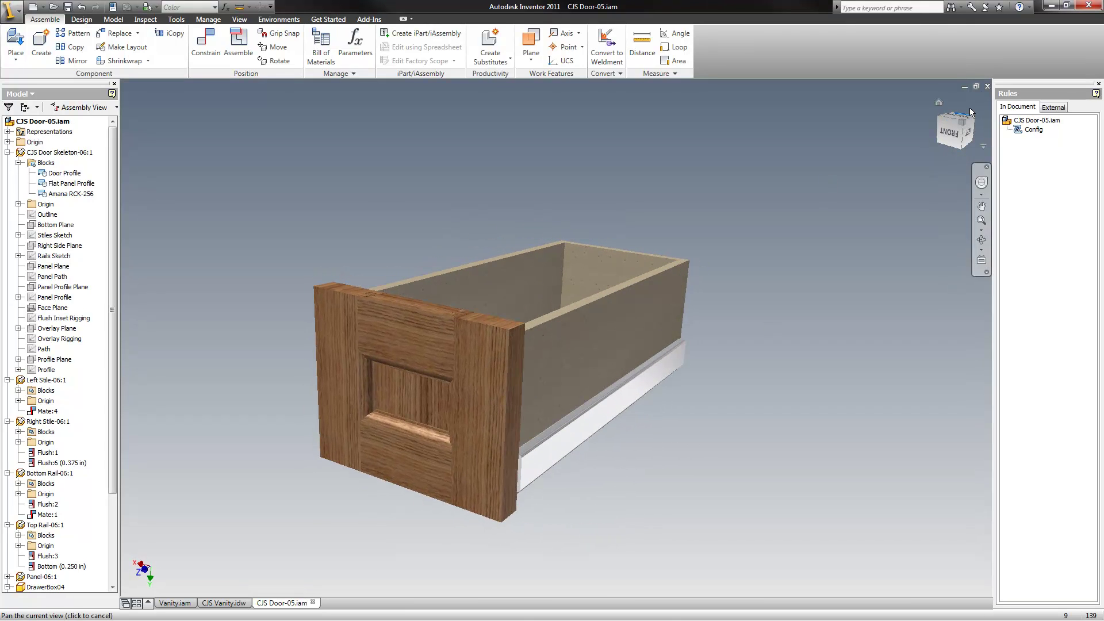
- Close the drawer subassembly without saving it and return to the full vanity assembly
left_click(987, 86)
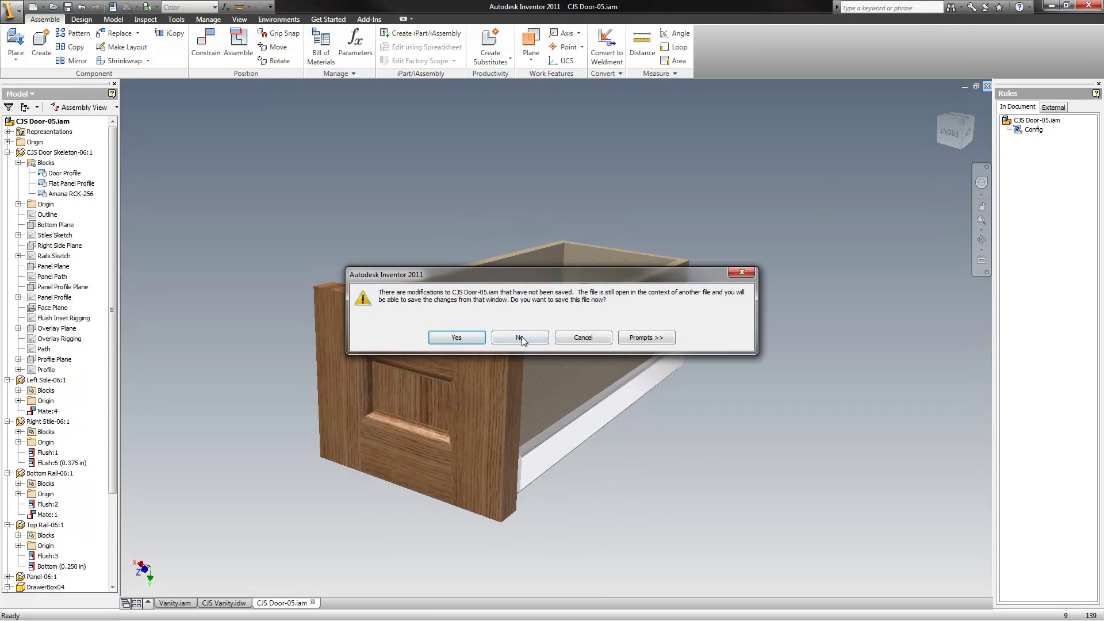
left_click(521, 339)
key("F6")
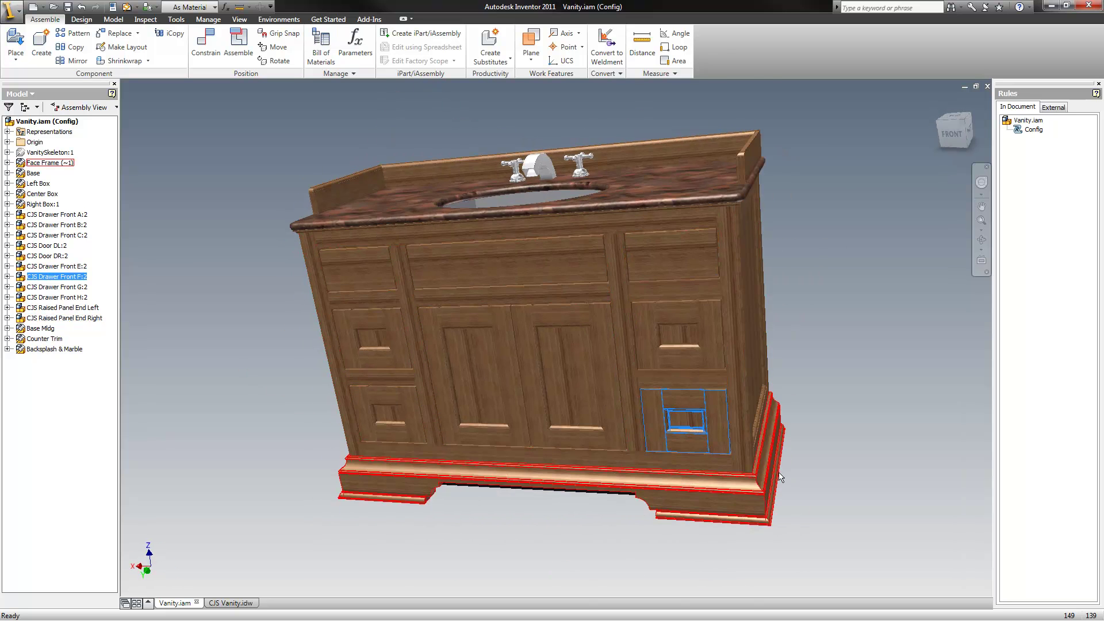
left_click(833, 395)
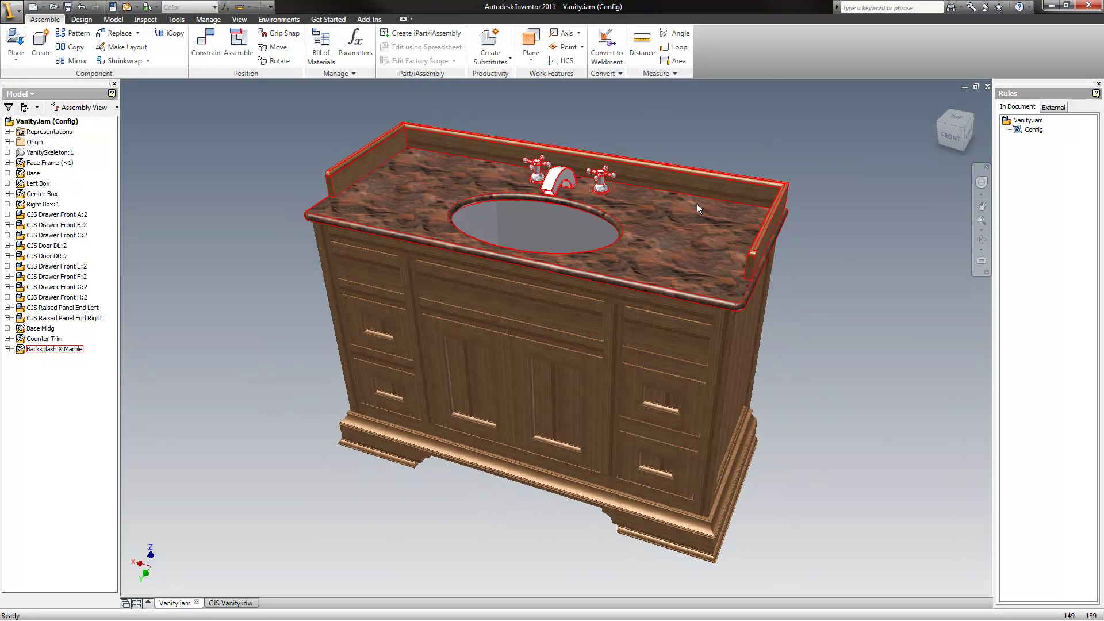
- Hide the Backsplash & Marble component to expose the inside of the cabinet boxes
right_click(696, 233)
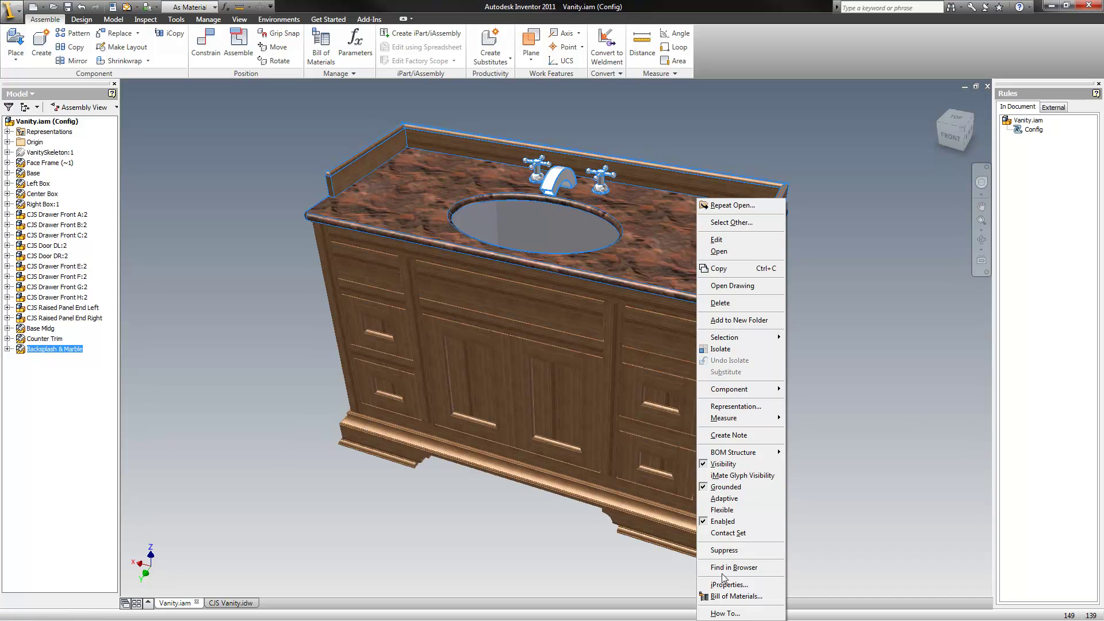
left_click(722, 464)
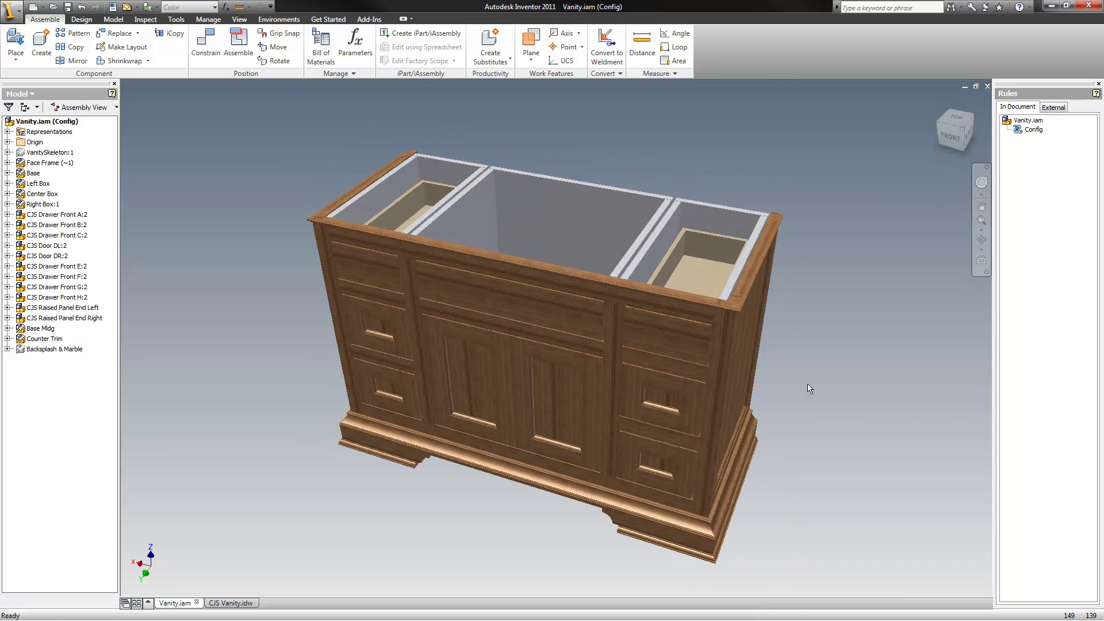
middle_click_drag(846, 245, 694, 191, "shift")
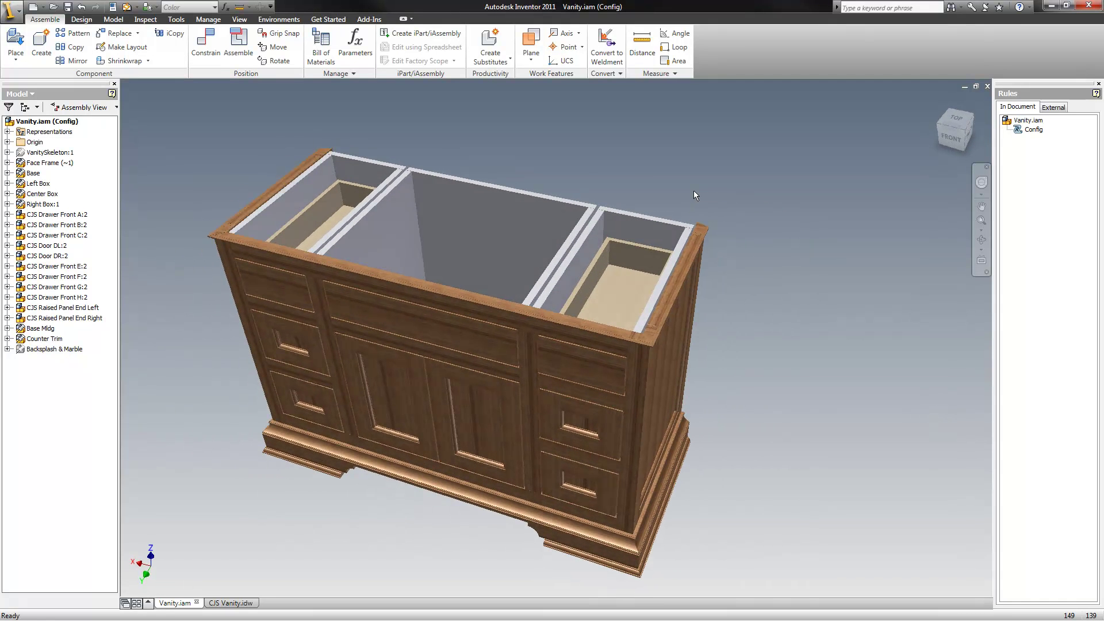
- Set the vanity's Width user parameter to 55 in
left_click(354, 43)
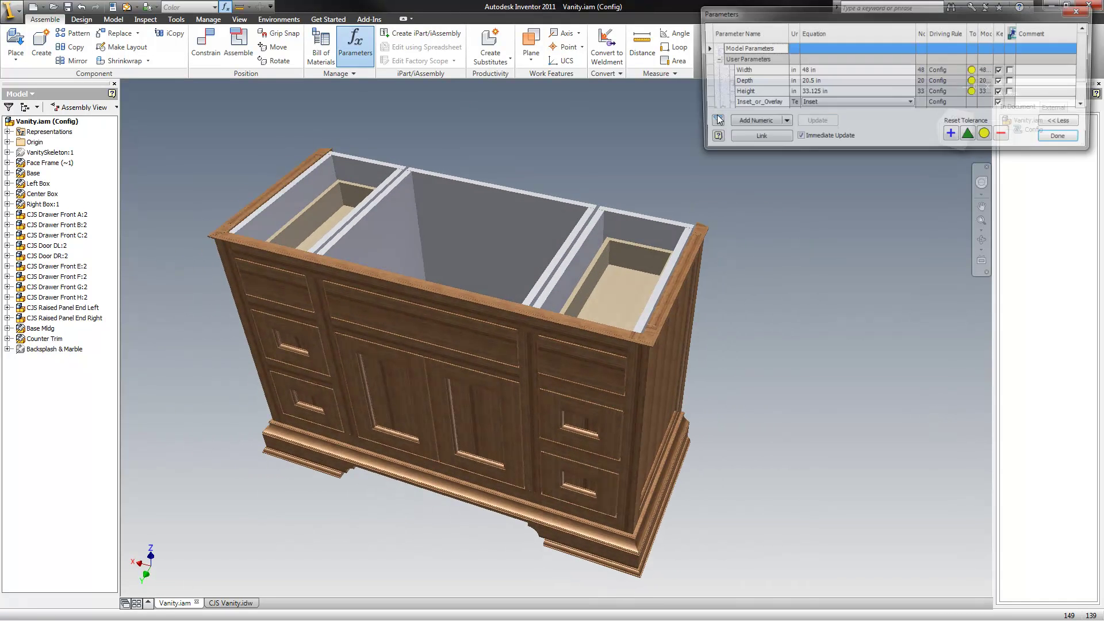
left_click(823, 72)
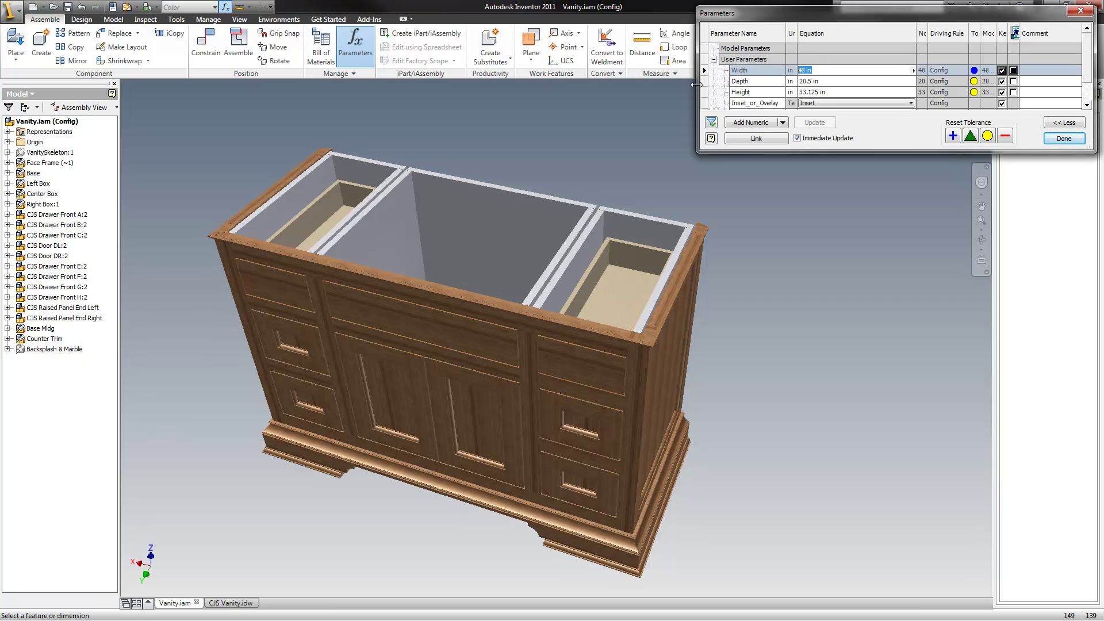
type("55")
left_click_drag(806, 71, 767, 73)
type("555")
key("BackSpace")
left_click(840, 81)
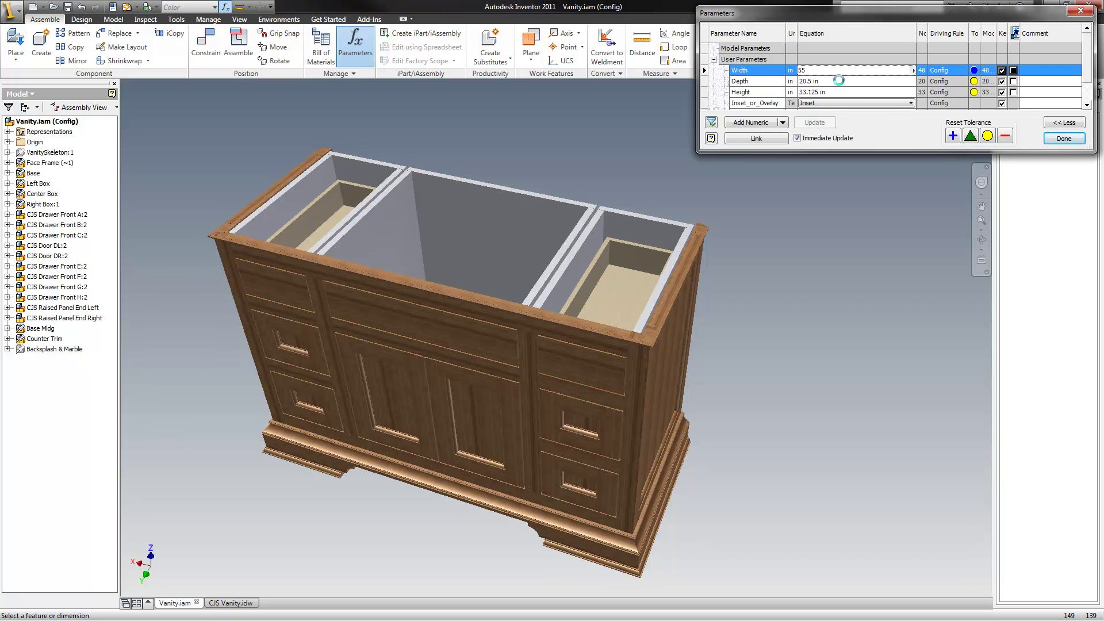
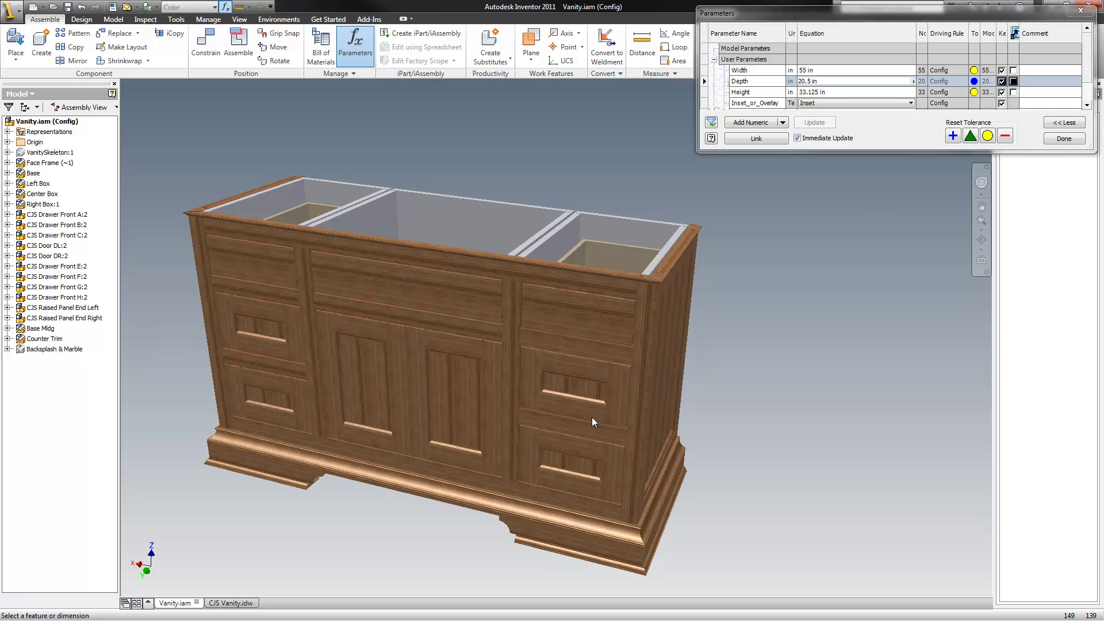
- Set the Inset_or_Overlay user parameter to Overlay, inspect the raised door and drawer fronts, and finish editing parameters
middle_click_drag(467, 265, 391, 340, "shift")
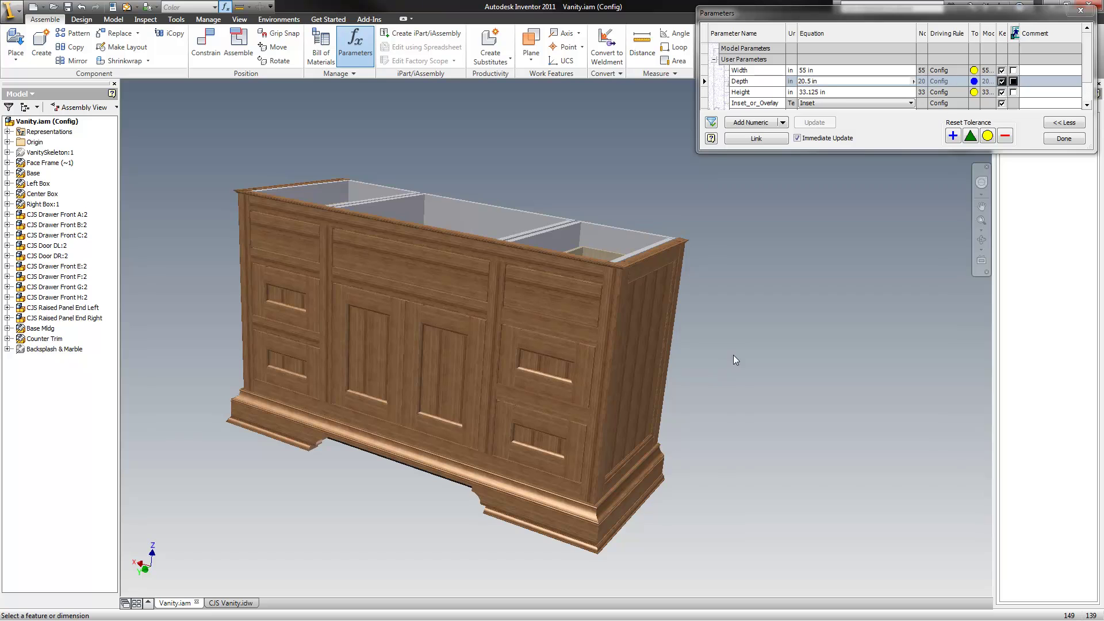
middle_click_drag(757, 518, 640, 374)
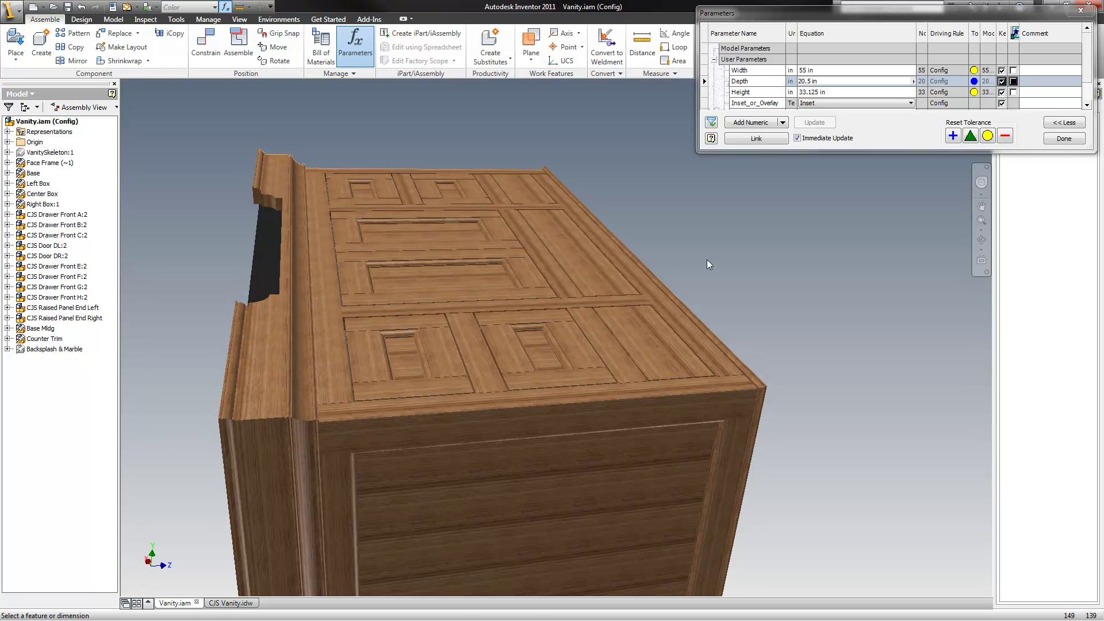
left_click(825, 103)
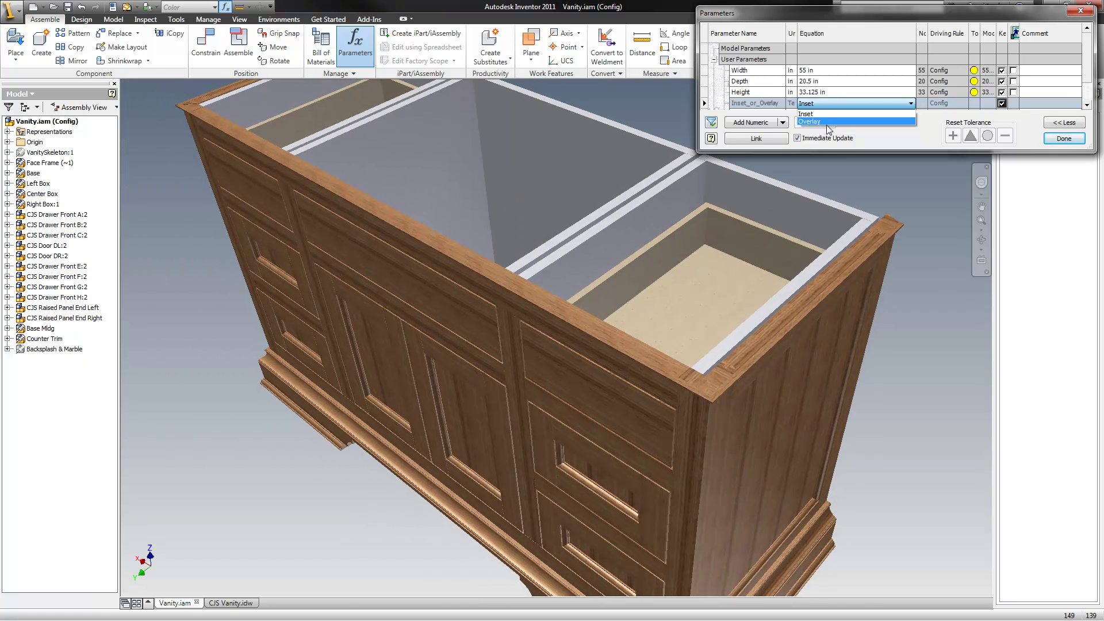
left_click(822, 123)
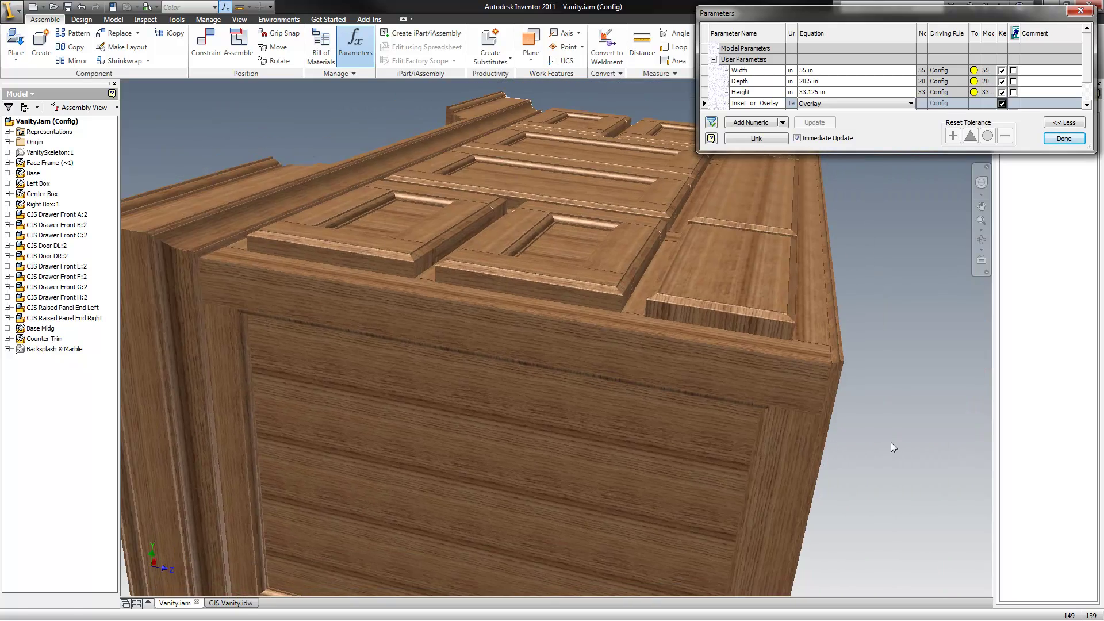
left_click(844, 438)
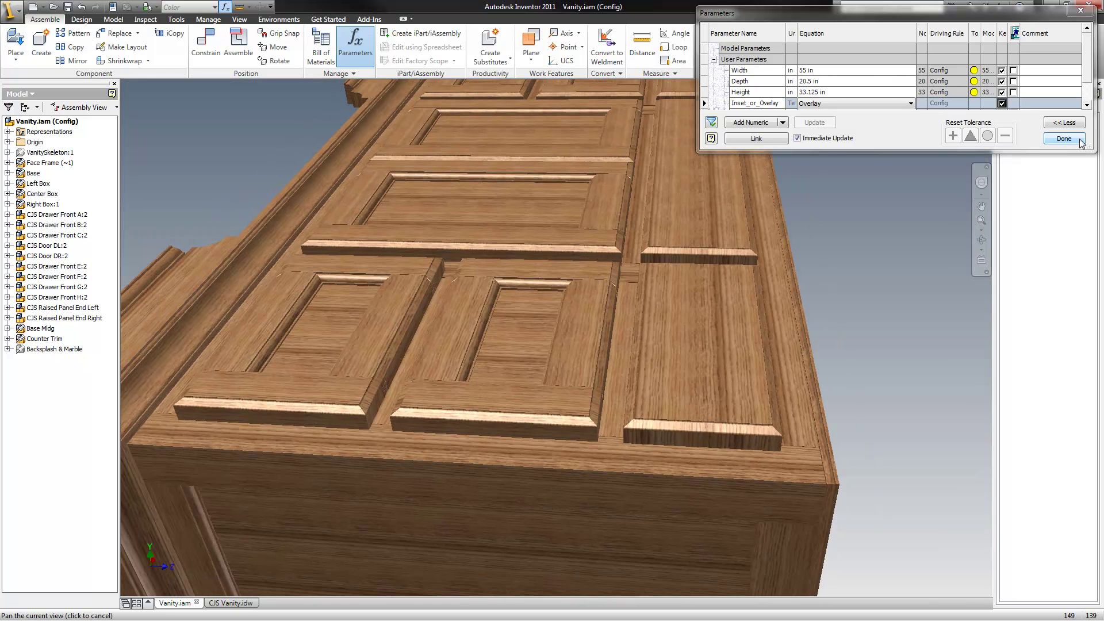
left_click(1080, 141)
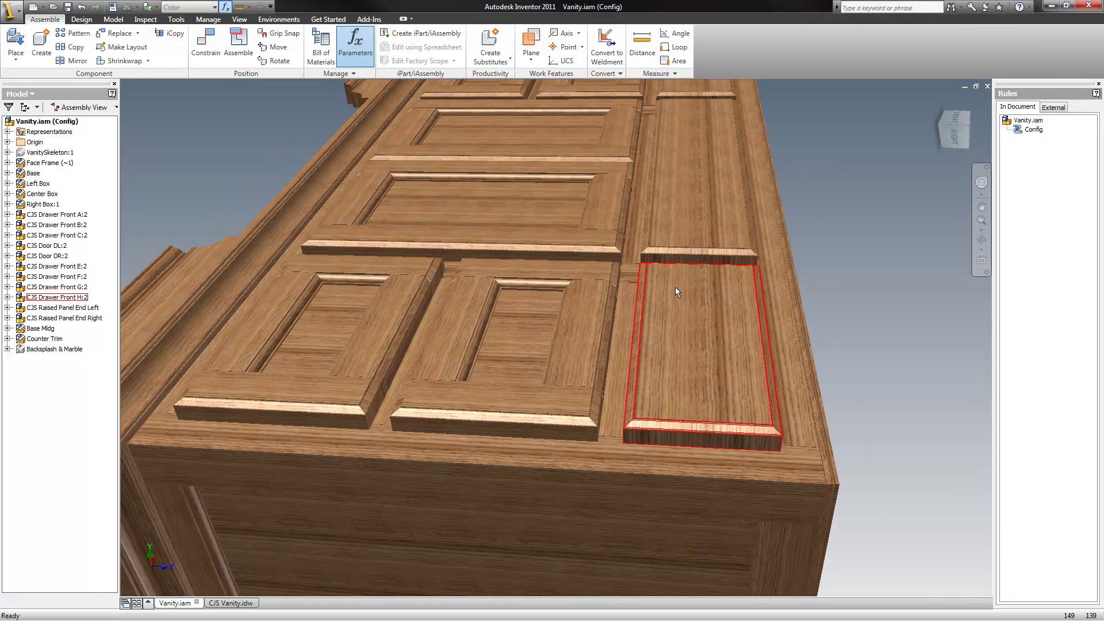
- Open the CJS Drawer Front G:2 subassembly and examine the joint between its left stile and bottom rail
right_click(599, 340)
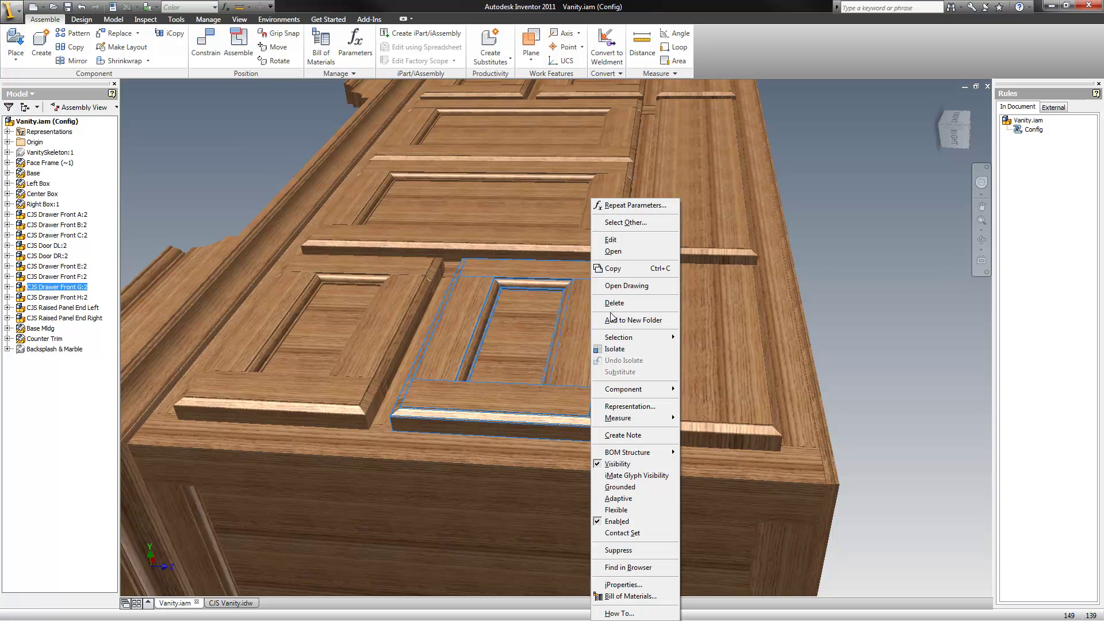
left_click(614, 254)
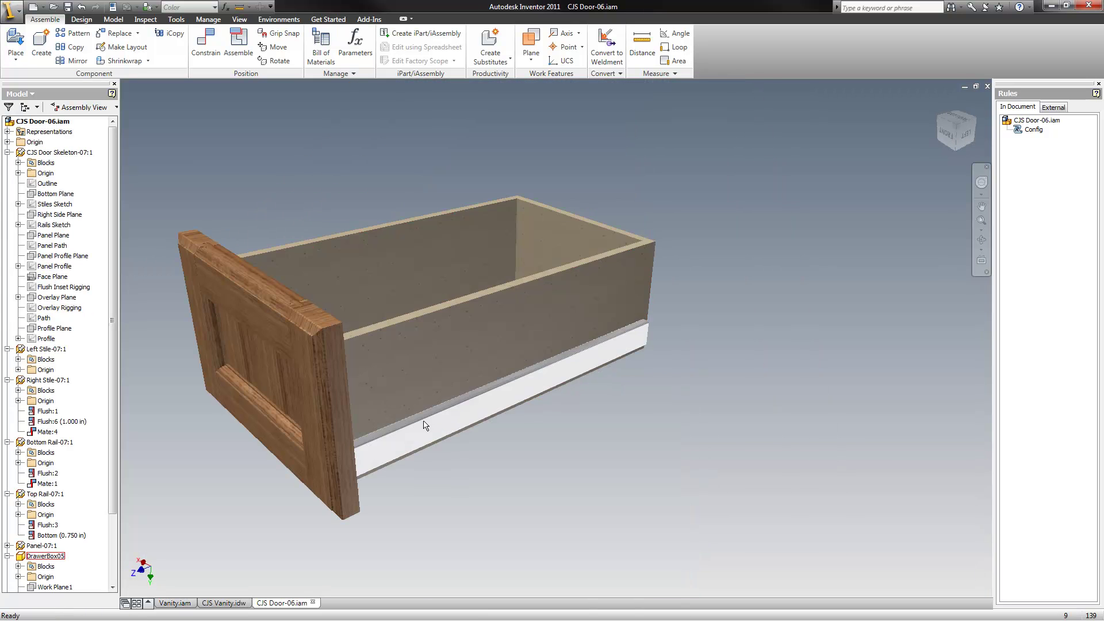
left_click(308, 315)
scroll(451, 419, "up", 2)
scroll(524, 450, "up", 2)
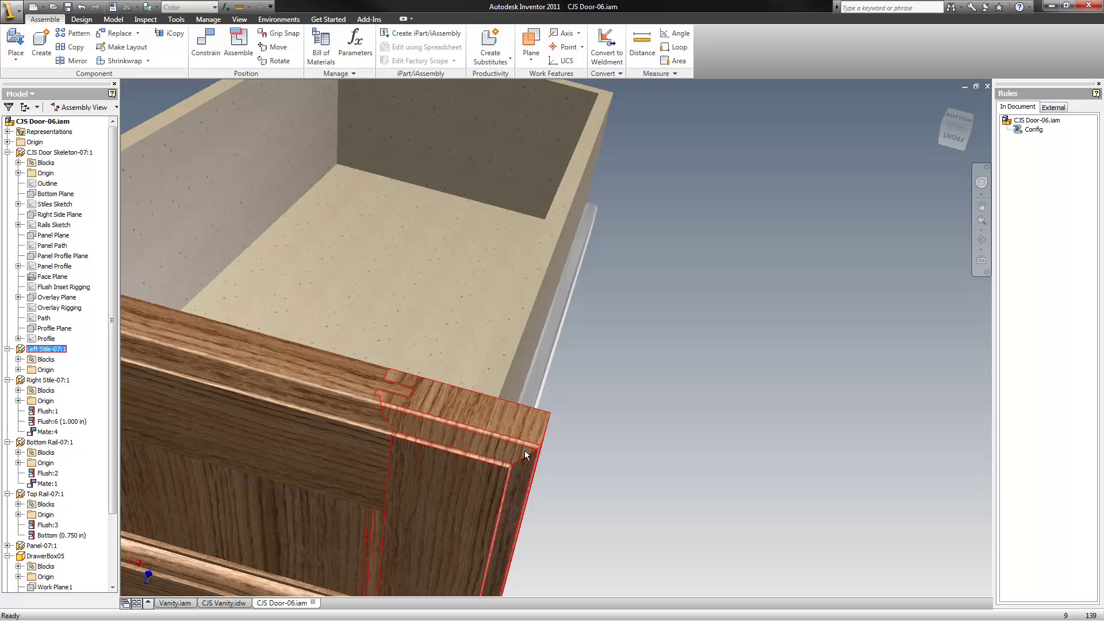
left_click(318, 470)
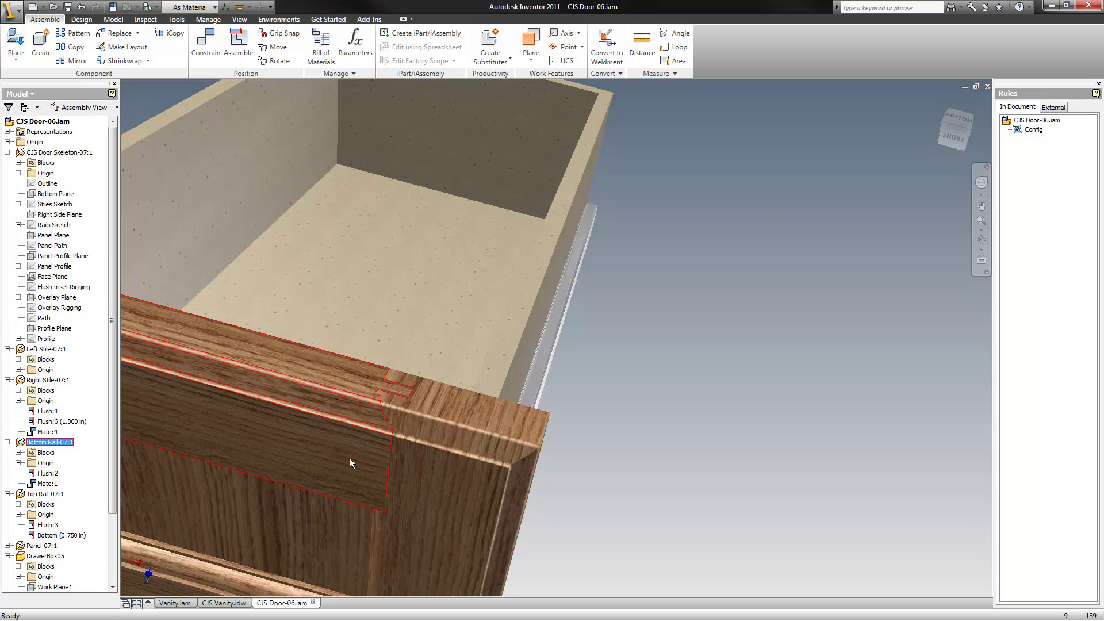
- Open the drawer front's Right Stile-07 part in its own window and examine its edge profile
middle_click_drag(319, 470, 693, 484)
key("F5")
right_click(420, 371)
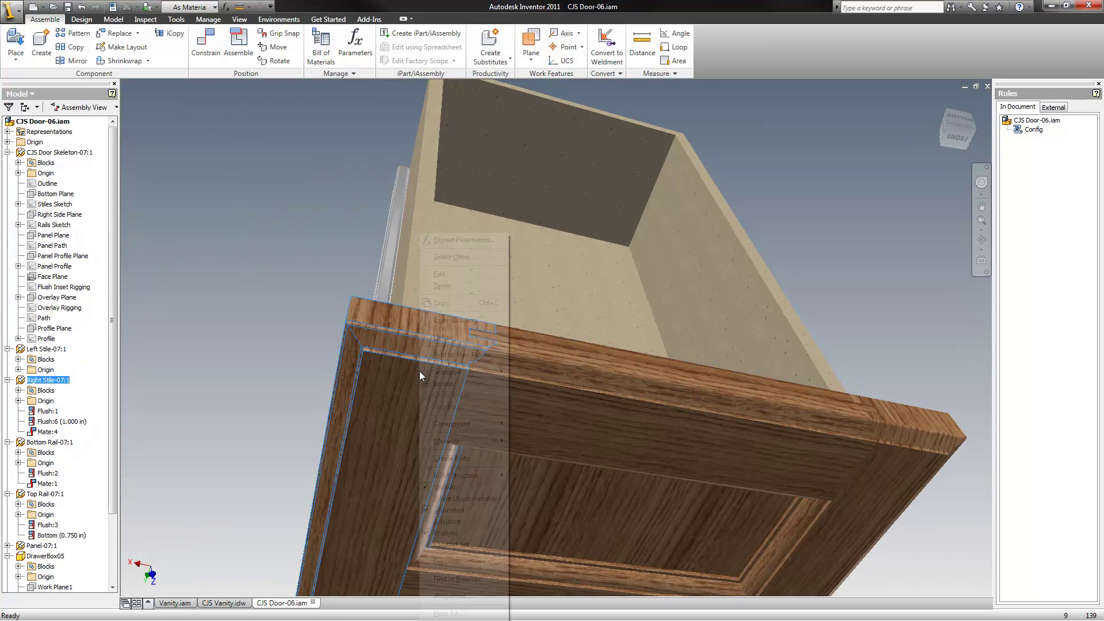
left_click(446, 286)
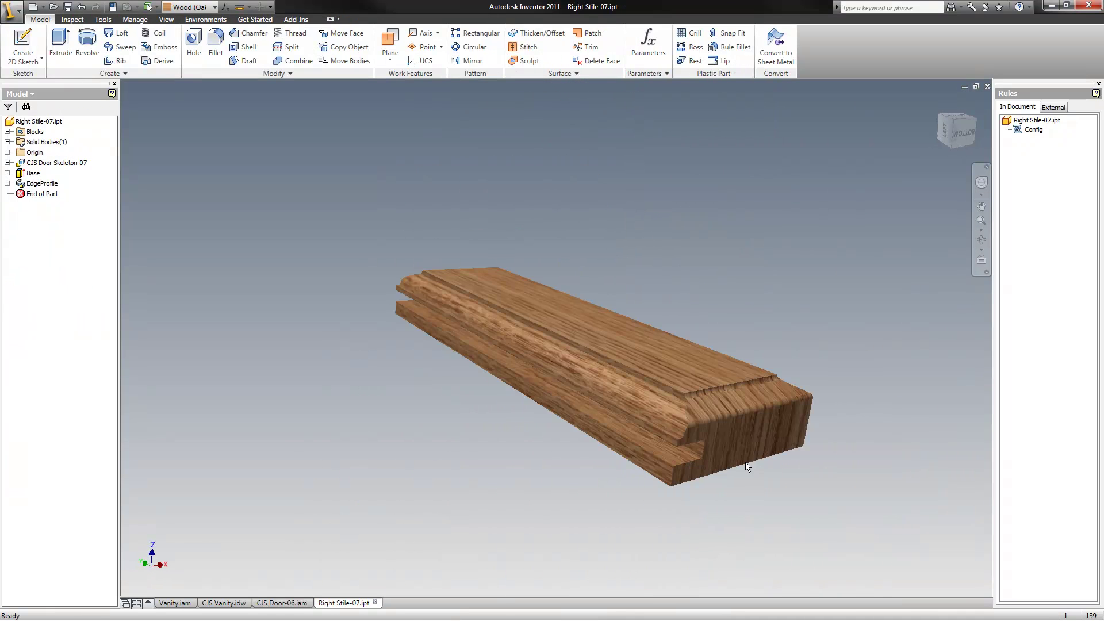
middle_click_drag(771, 493, 757, 504, "shift")
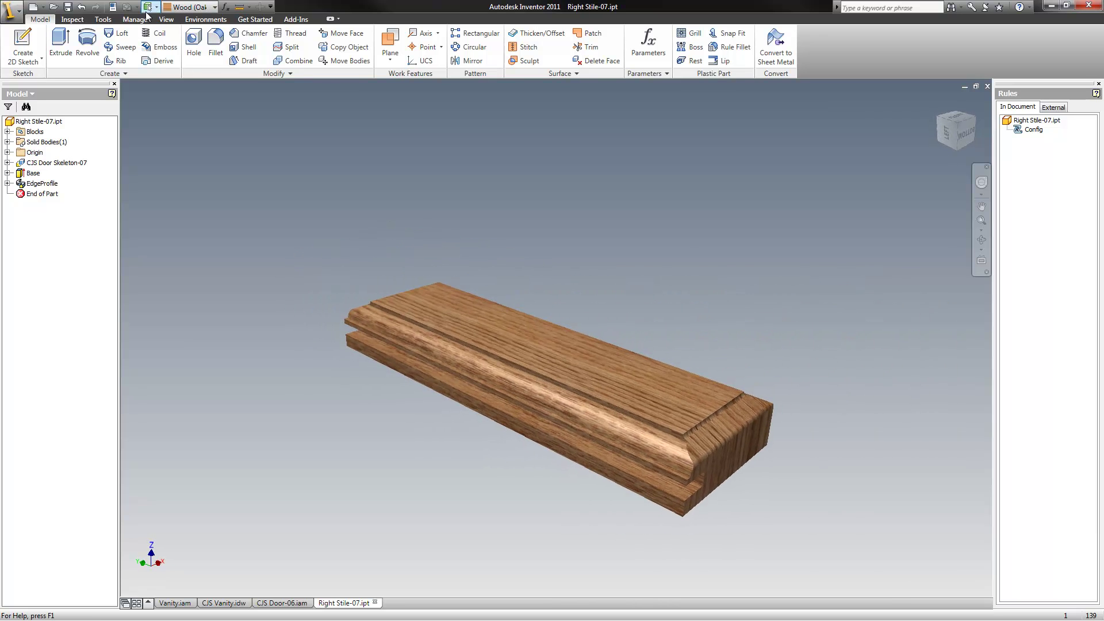
- Review the custom iProperties of Right Stile-07, including GRN, Length, LYR, THK, Up and Width, and close the properties
left_click(112, 8)
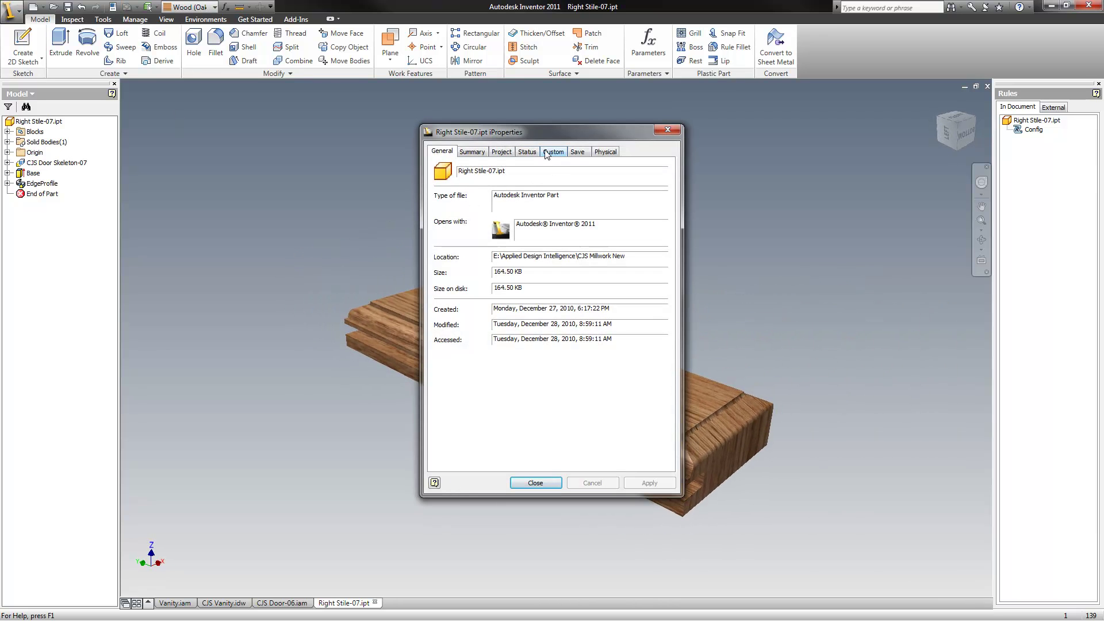
left_click(550, 152)
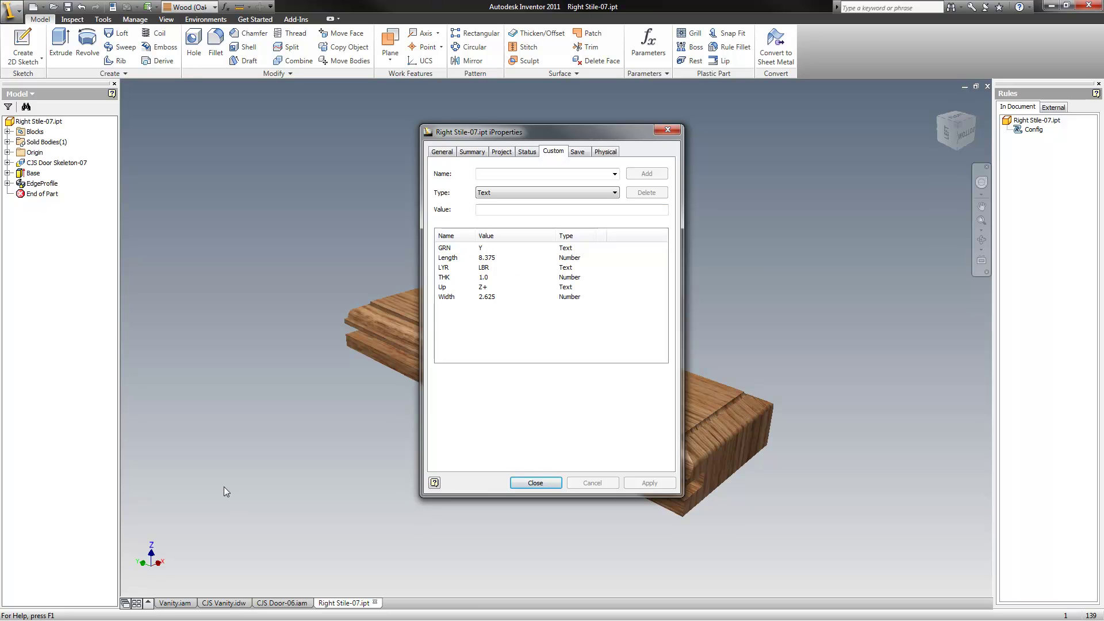
left_click_drag(565, 128, 789, 137)
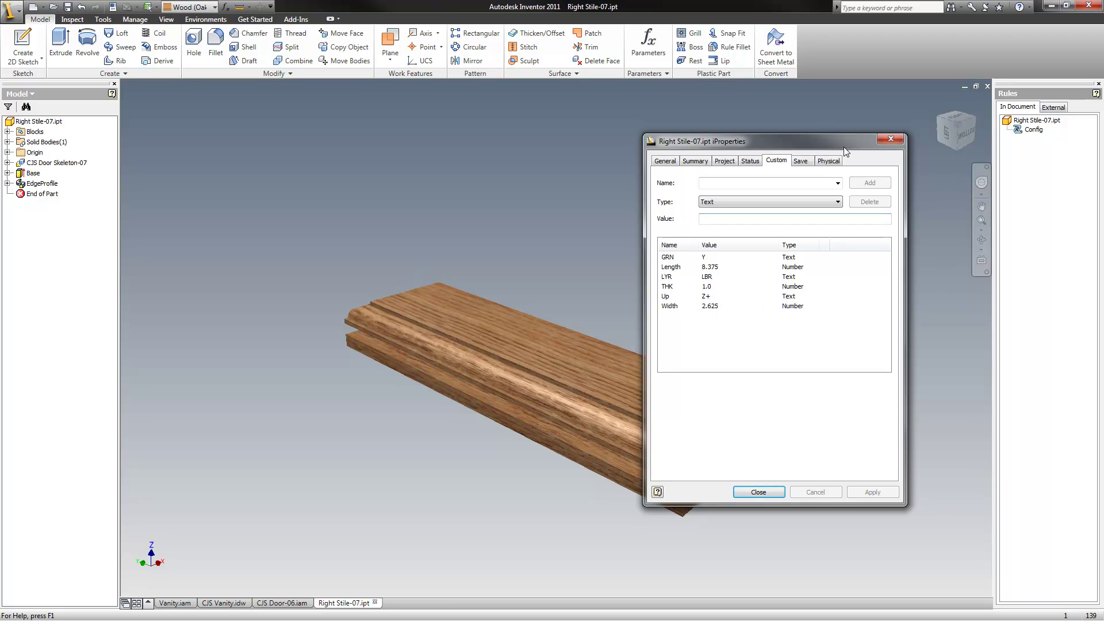
left_click_drag(833, 144, 794, 153)
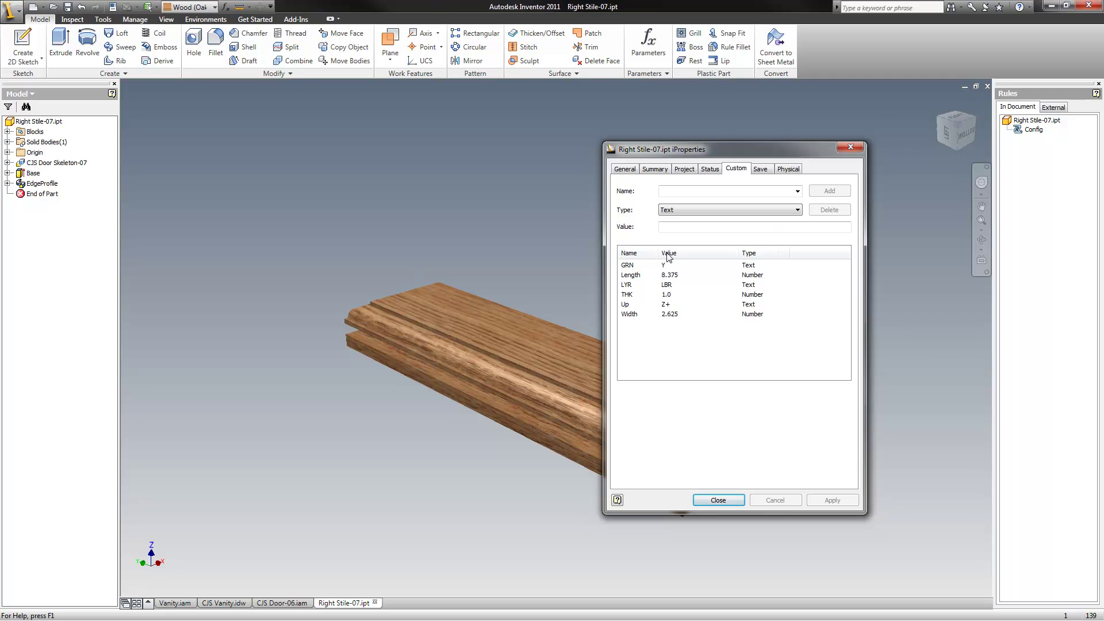
left_click(709, 503)
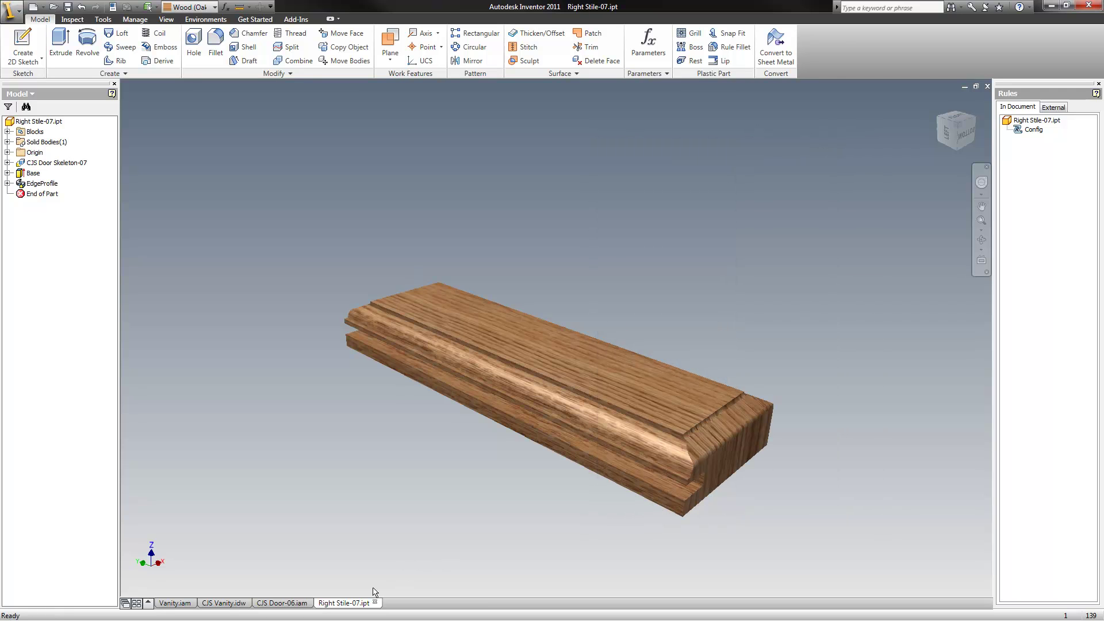
- Switch to the CJS Vanity.idw drawing, dismiss the update notice, and examine the material list on the sheet
left_click(220, 603)
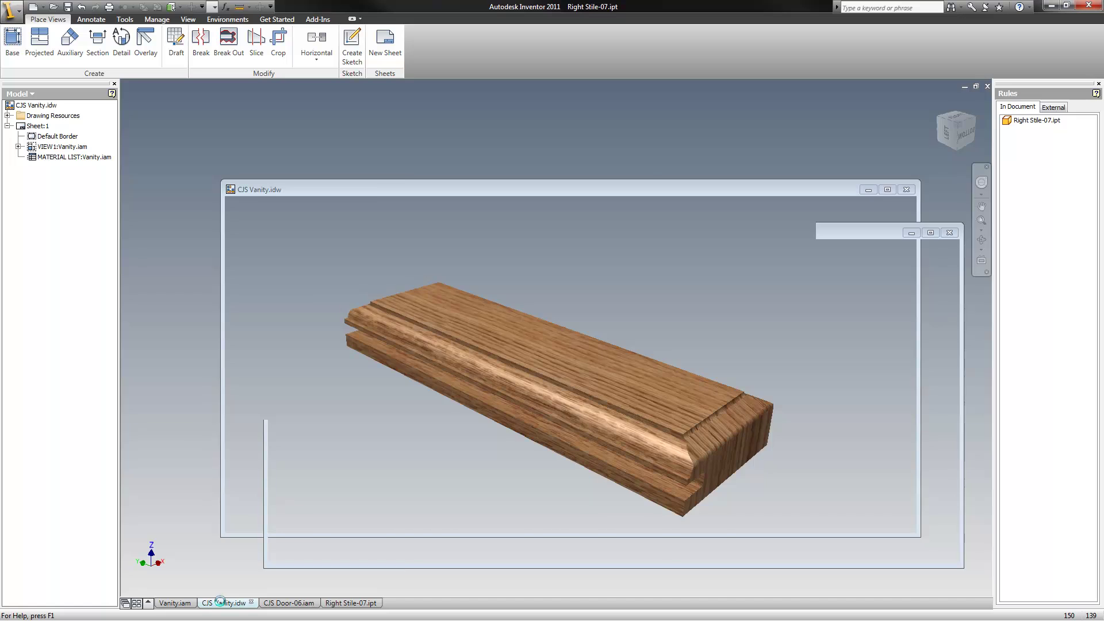
left_click_drag(566, 277, 826, 269)
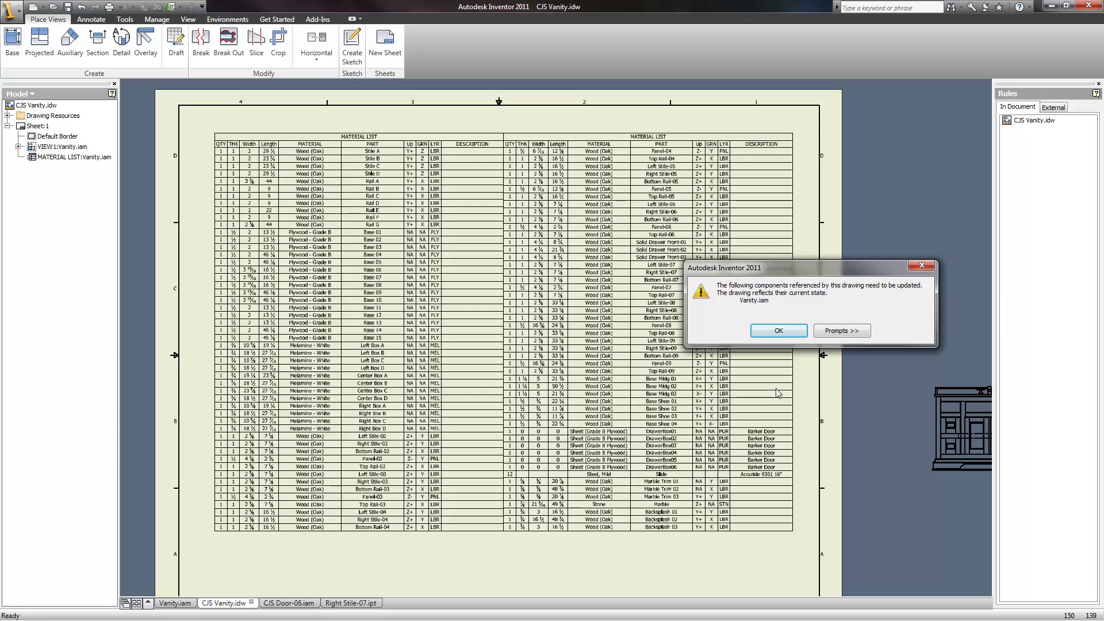
left_click(778, 331)
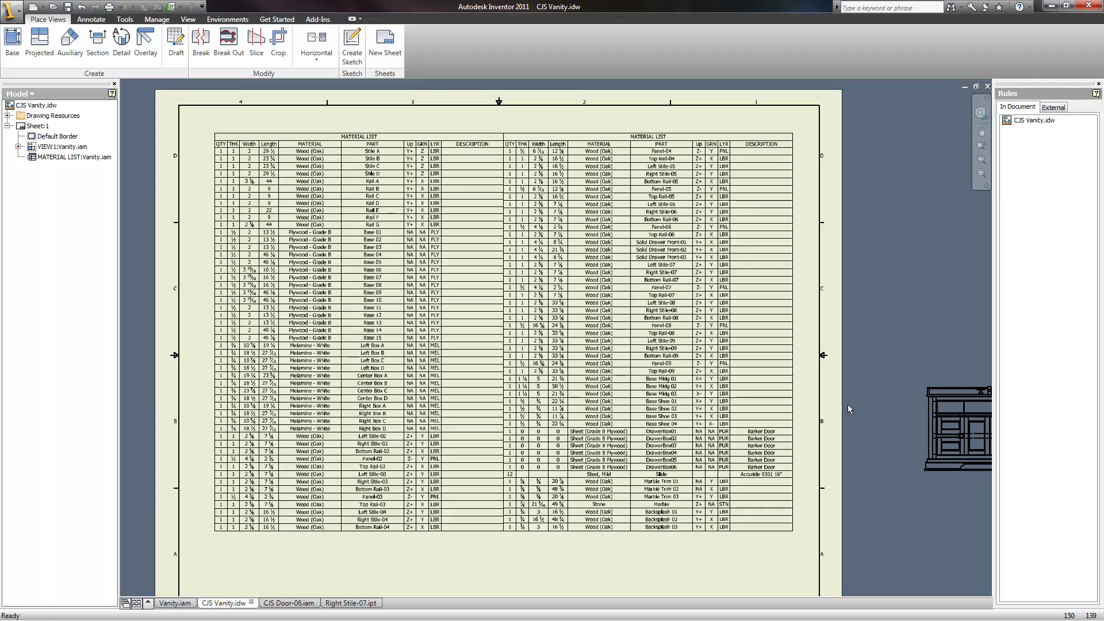
scroll(759, 372, "down", 4)
scroll(695, 381, "down", 2)
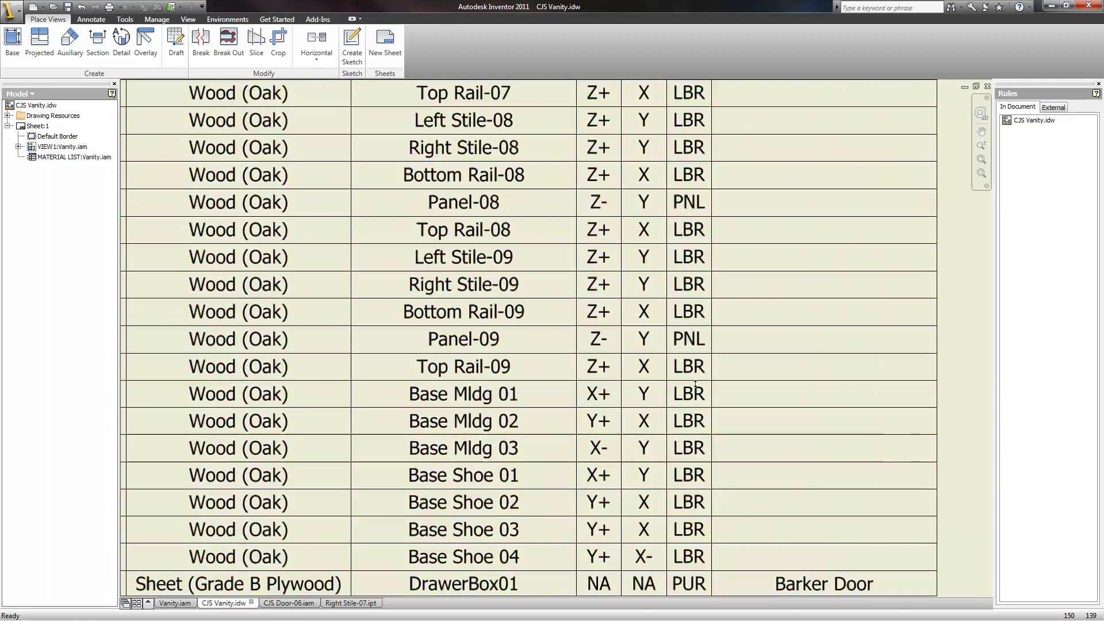
scroll(702, 397, "up", 6)
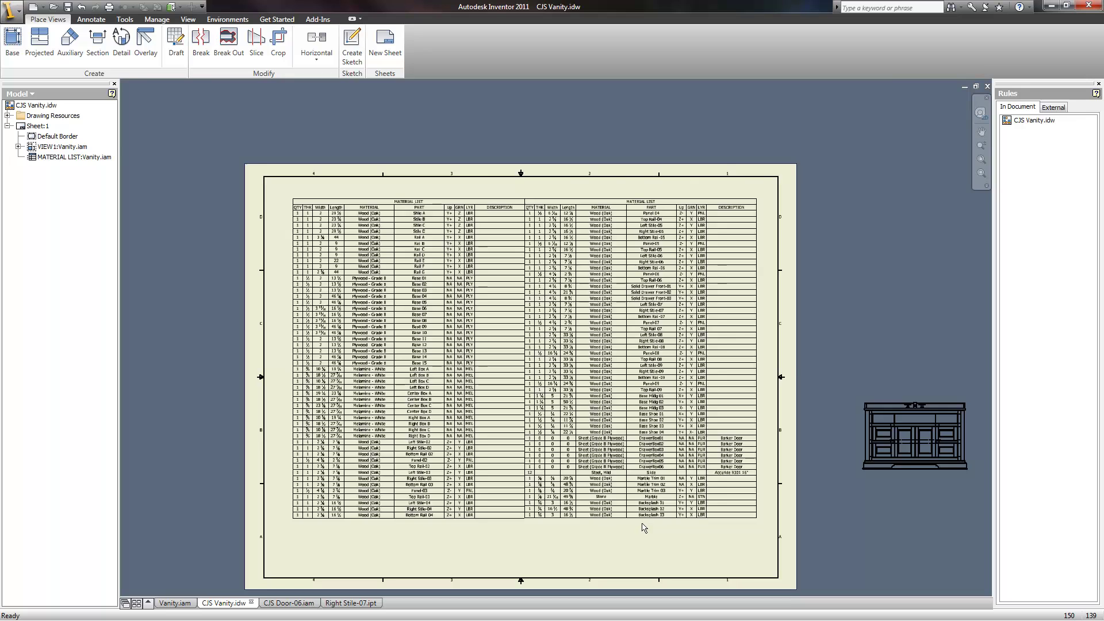
scroll(643, 524, "down", 3)
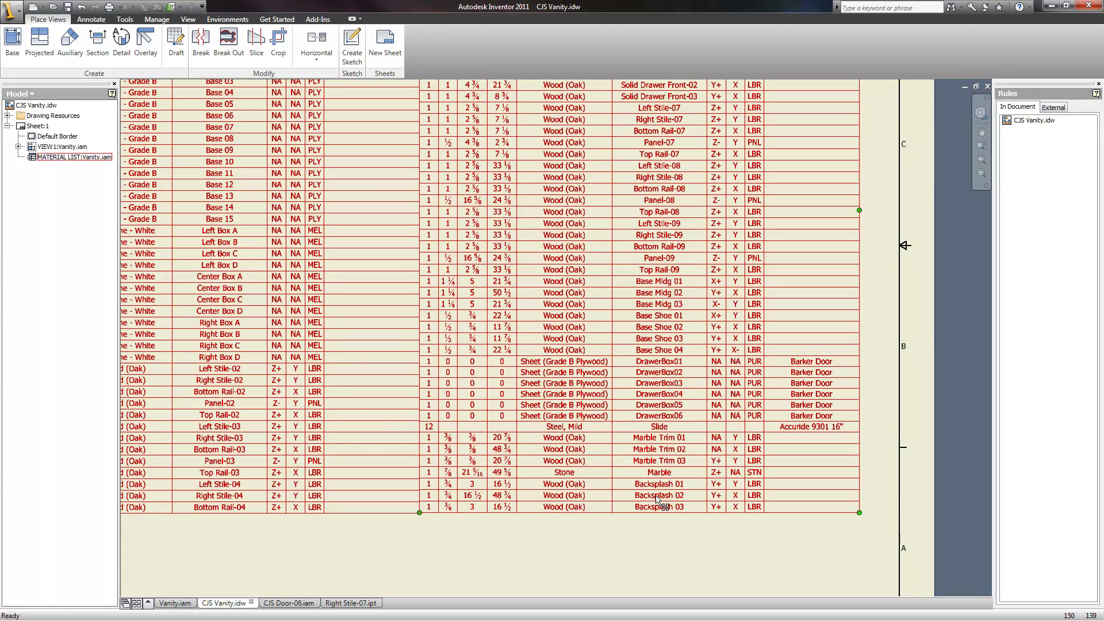
key("Home")
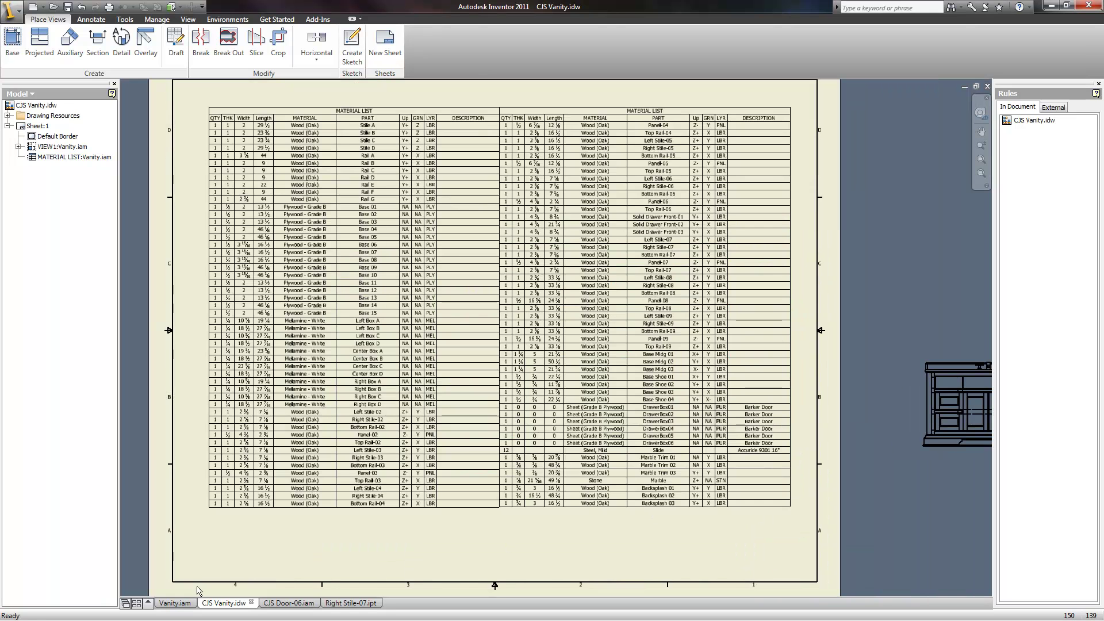
- Return to the Vanity.iam assembly and examine the plywood base frame from the underside of the cabinet
left_click(175, 604)
scroll(772, 326, "down", 5)
middle_click_drag(770, 322, 722, 195, "shift")
scroll(613, 284, "up", 3)
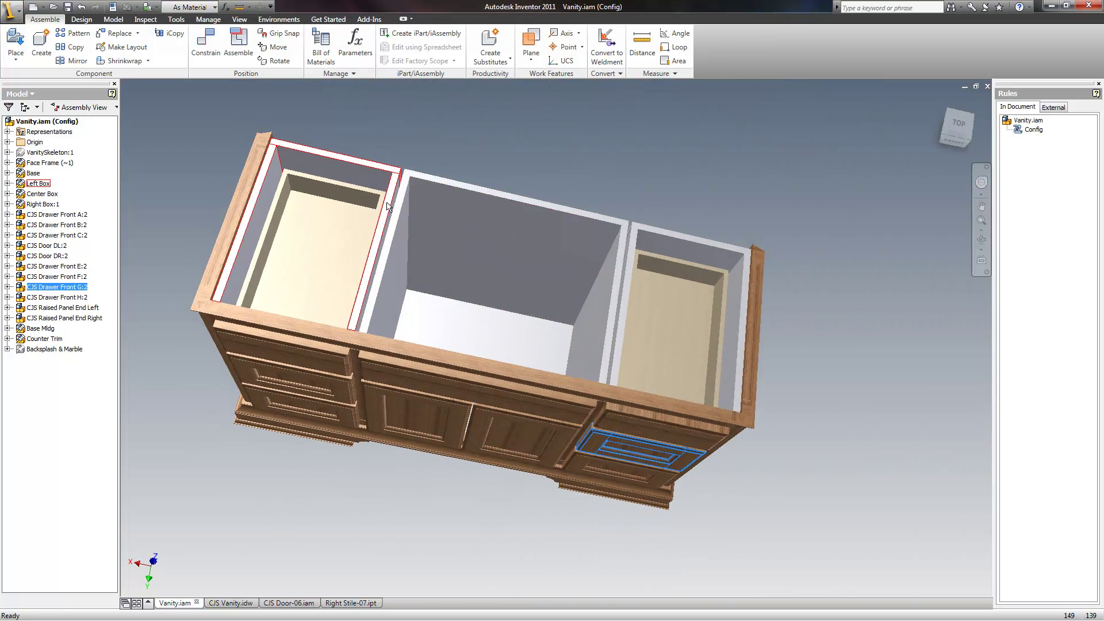
middle_click_drag(396, 185, 550, 257, "shift")
scroll(540, 311, "down", 2)
scroll(551, 257, "down", 1)
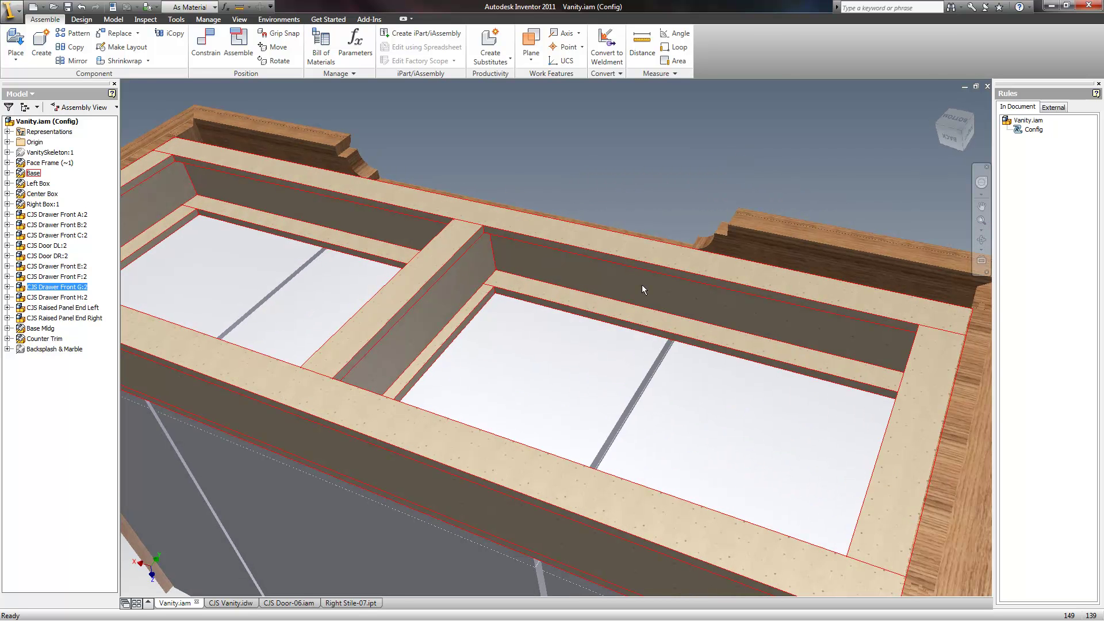
scroll(769, 288, "up", 1)
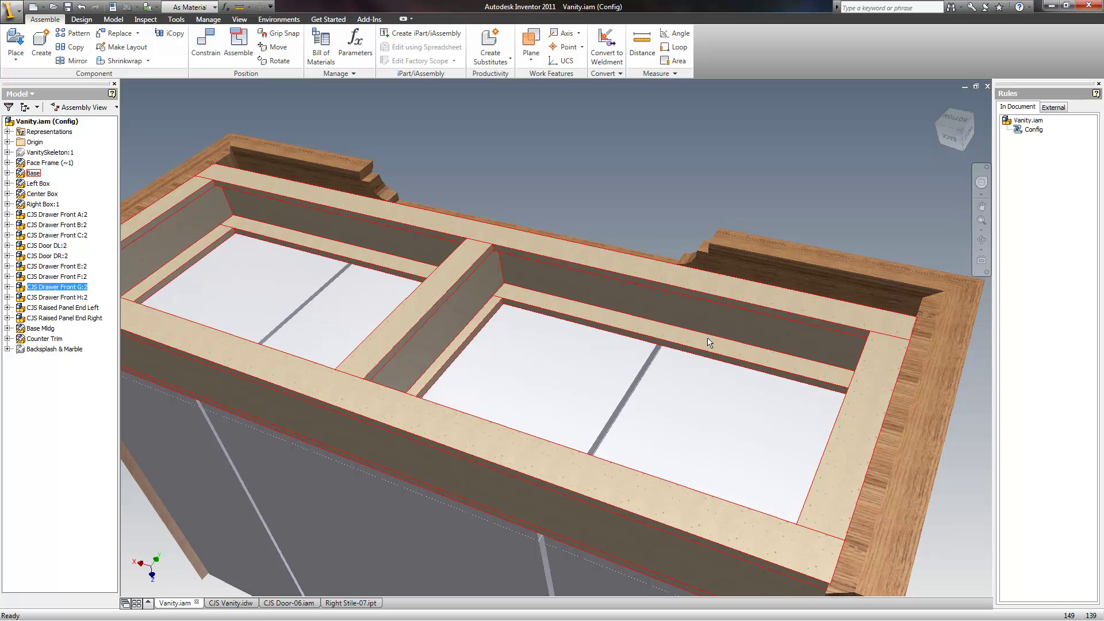
- Open the Base subassembly in its own window and examine its frame pieces, corners and bottom strips from several angles
right_click(705, 282)
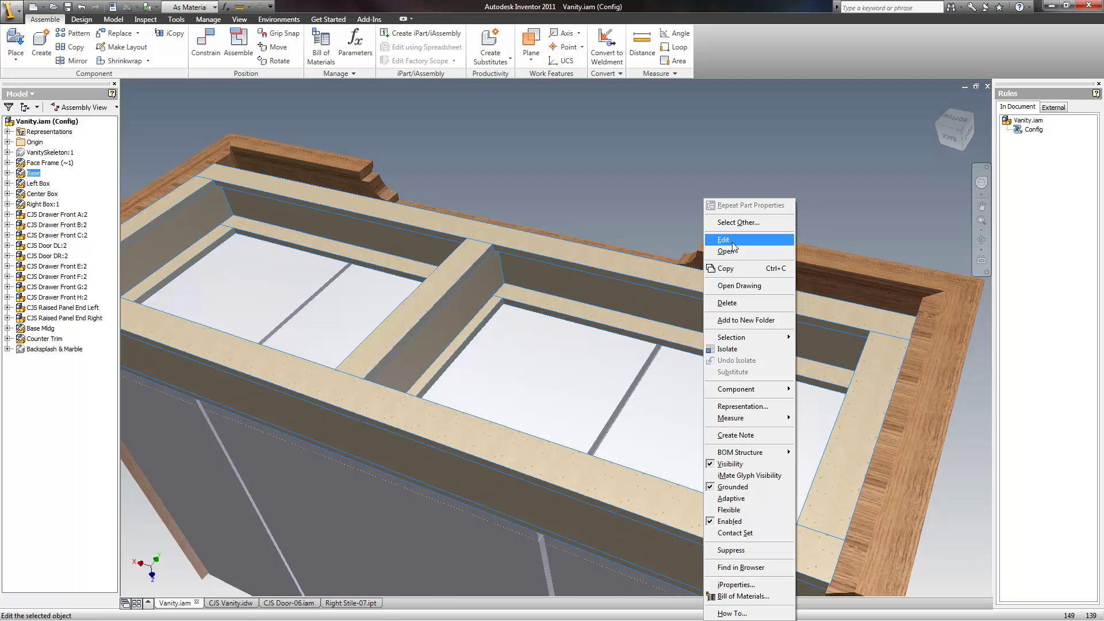
left_click(733, 250)
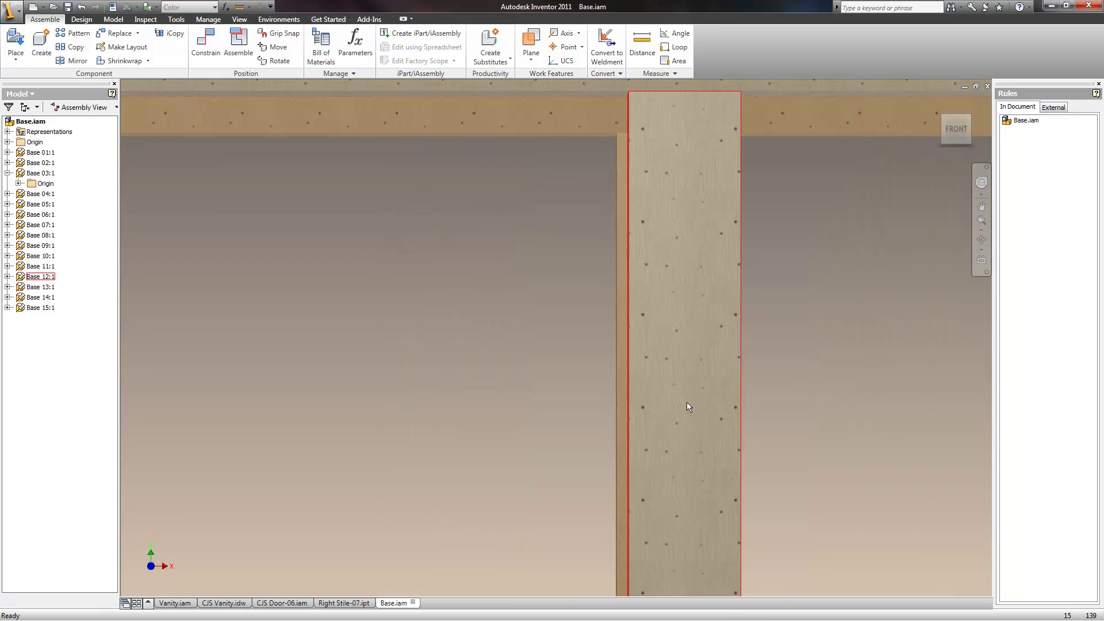
scroll(655, 456, "up", 4)
middle_click_drag(655, 457, 104, 304, "shift")
middle_click_drag(196, 394, 622, 444, "shift")
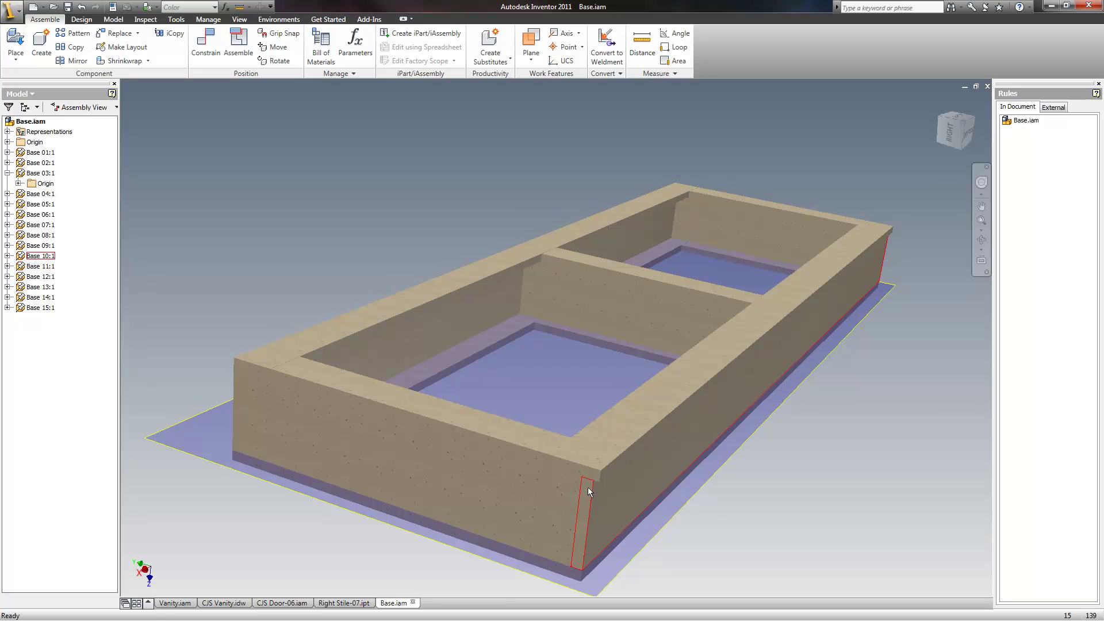
middle_click_drag(678, 285, 715, 440, "shift")
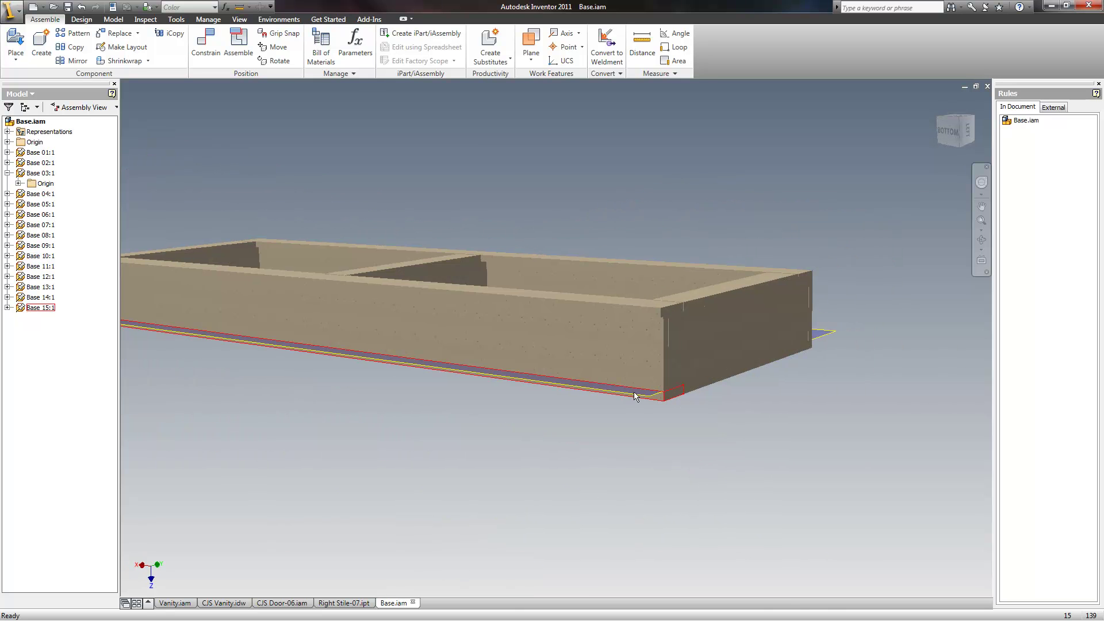
middle_click_drag(635, 399, 688, 295, "shift")
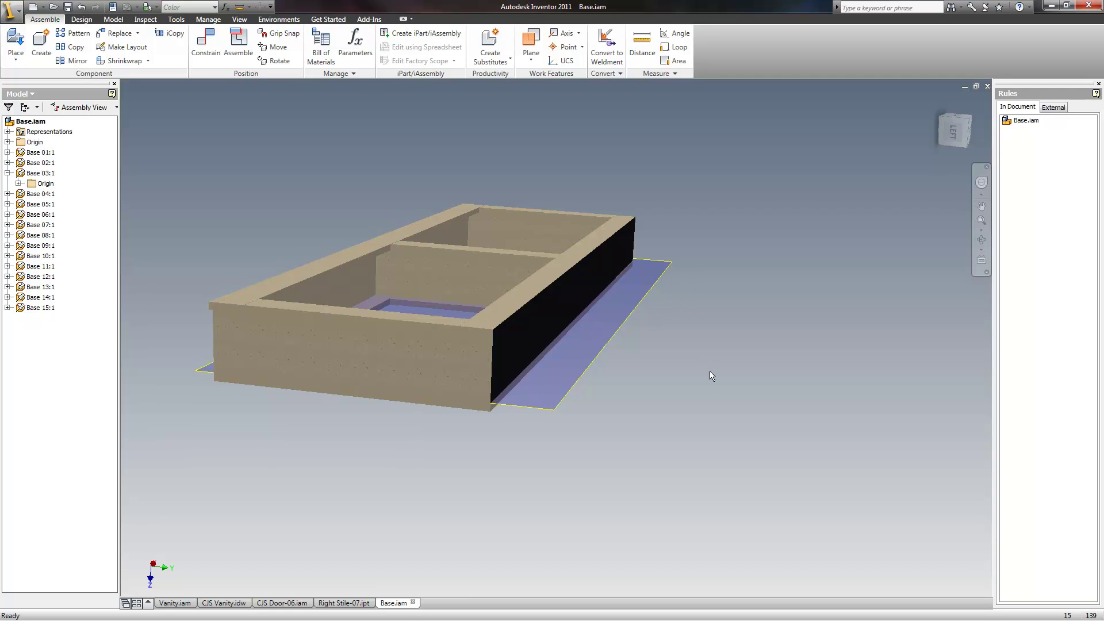
left_click(7, 173)
mouse_move(688, 302)
middle_mouse_down("shift")
mouse_move(650, 313)
mouse_move(710, 380)
mouse_move(688, 302)
middle_mouse_up("shift")
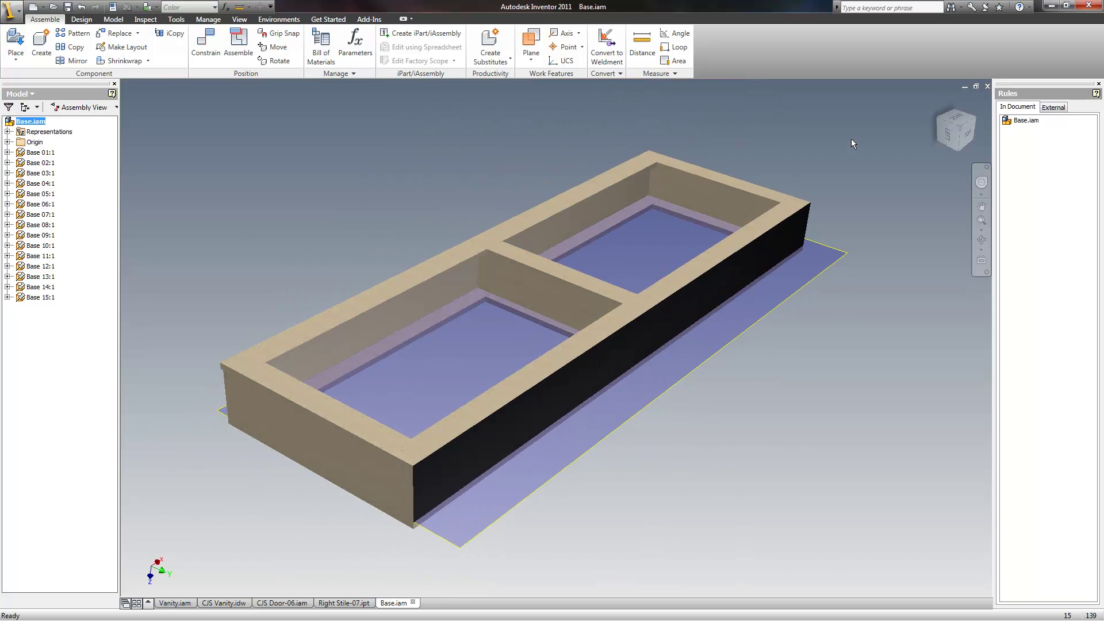
key("F5")
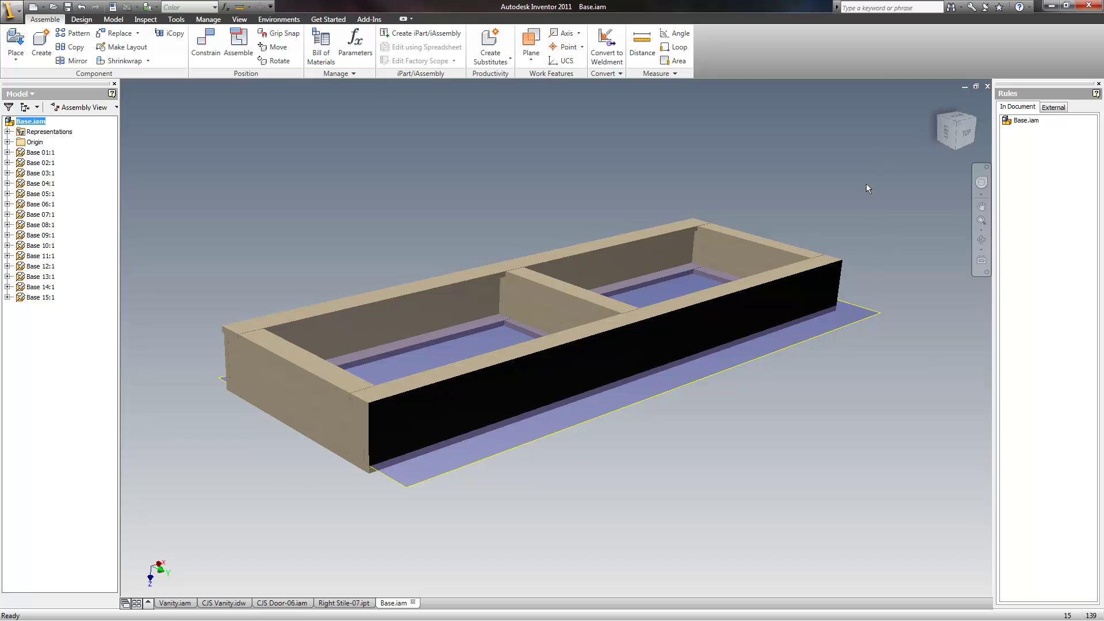
left_click(789, 163)
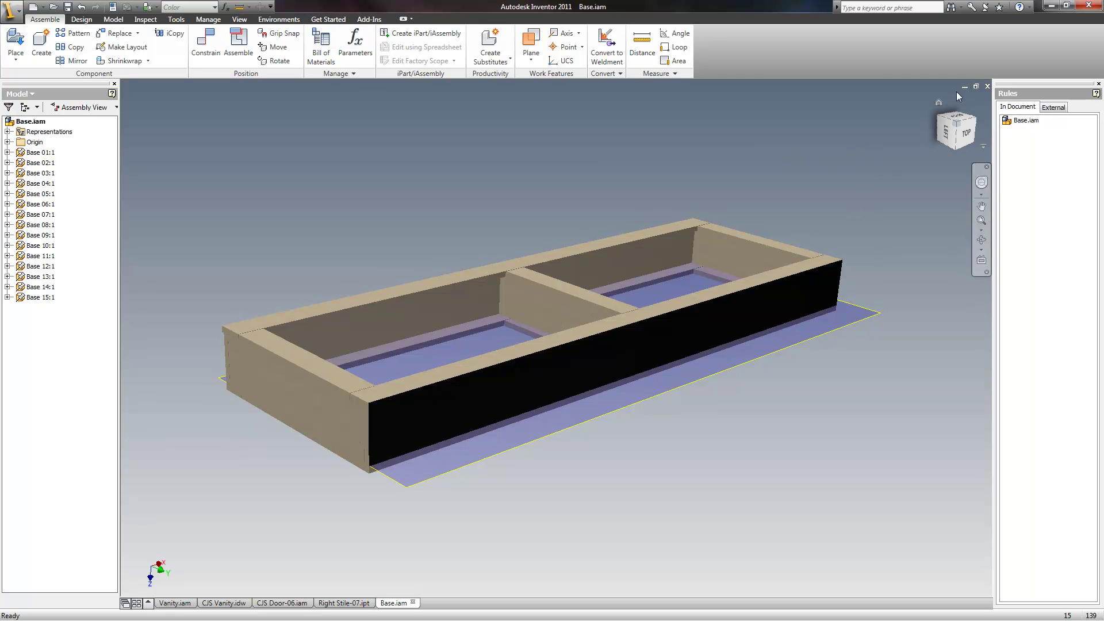
- Close Base.iam and save the changes to it and its dependents
left_click(987, 87)
left_click(462, 337)
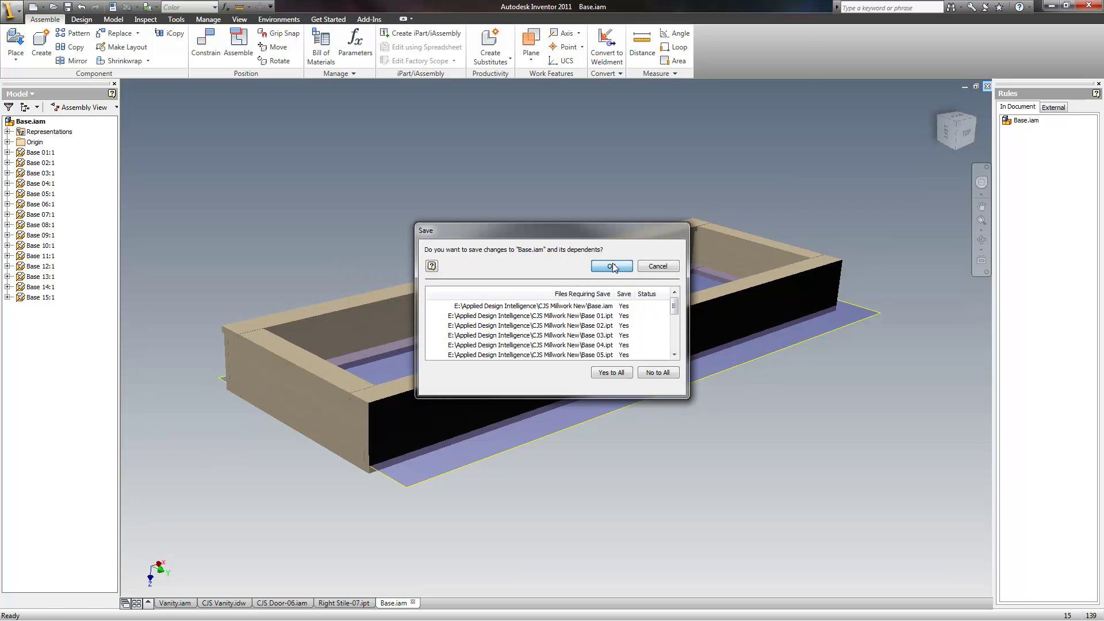
left_click(612, 266)
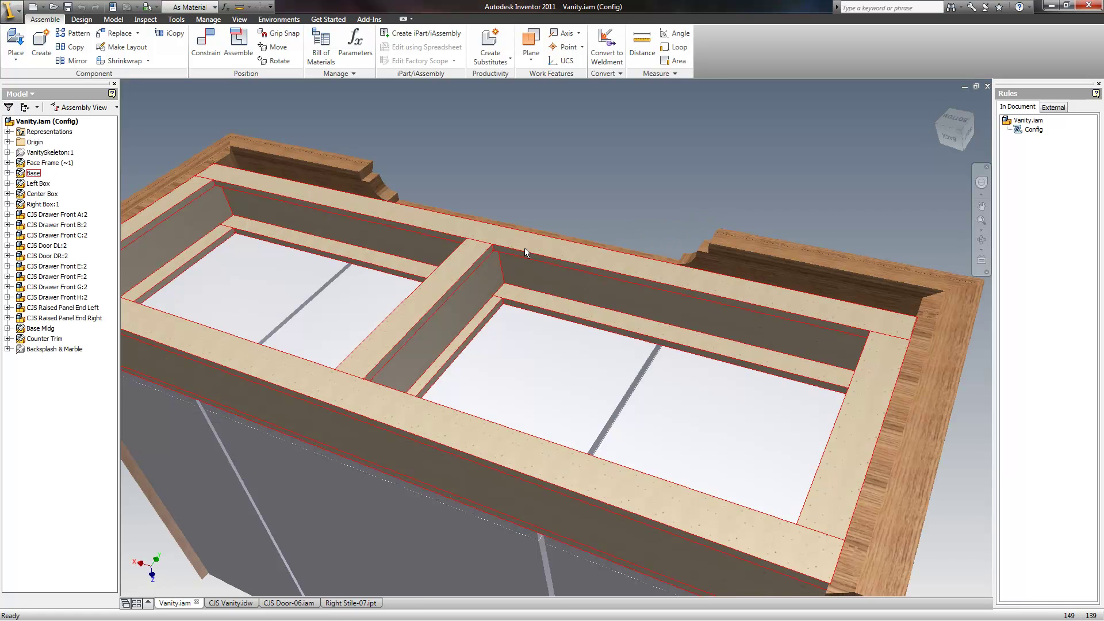
- Examine the Counter Trim along the cabinet's top edge and corners in the vanity assembly, ending with the whole vanity in view
middle_click_drag(527, 251, 633, 418, "shift")
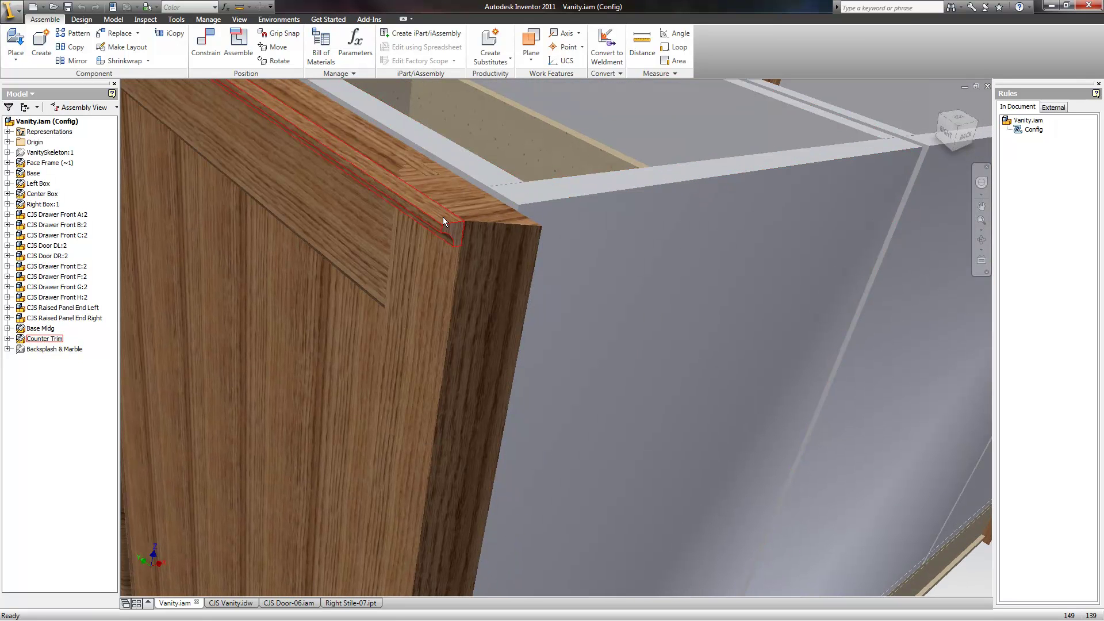
left_click(443, 219)
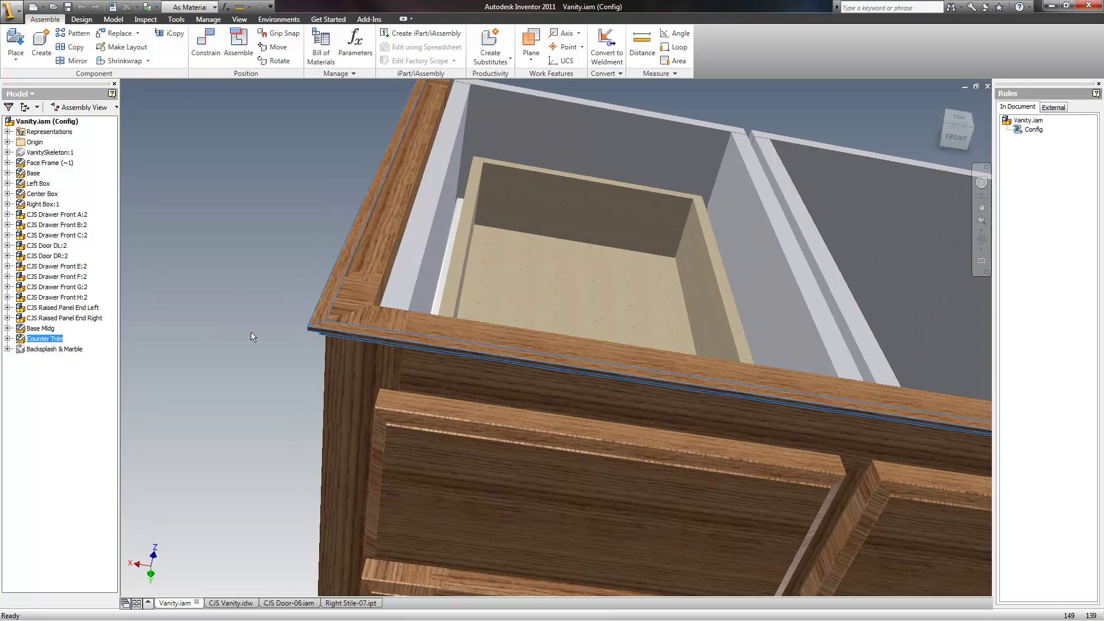
scroll(251, 384, "up", 3)
middle_click_drag(252, 385, 219, 323, "shift")
scroll(505, 468, "up", 4)
middle_click_drag(578, 492, 515, 468)
left_click(446, 540)
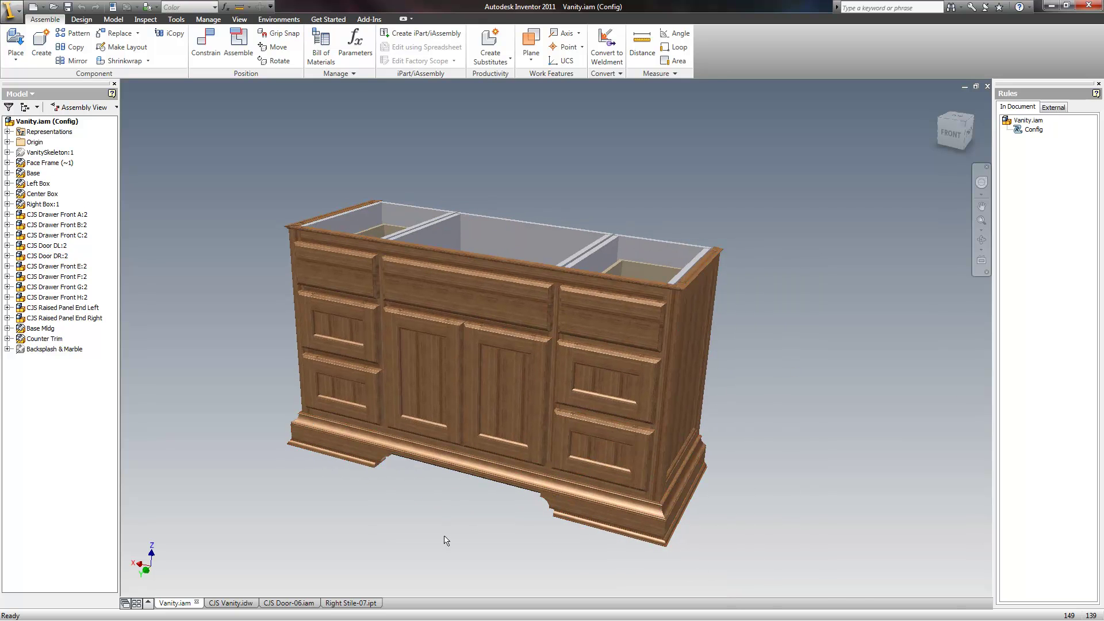
- Return to the CJS Vanity.idw drawing and examine the purchased drawer box and slide rows of the material list
left_click(230, 603)
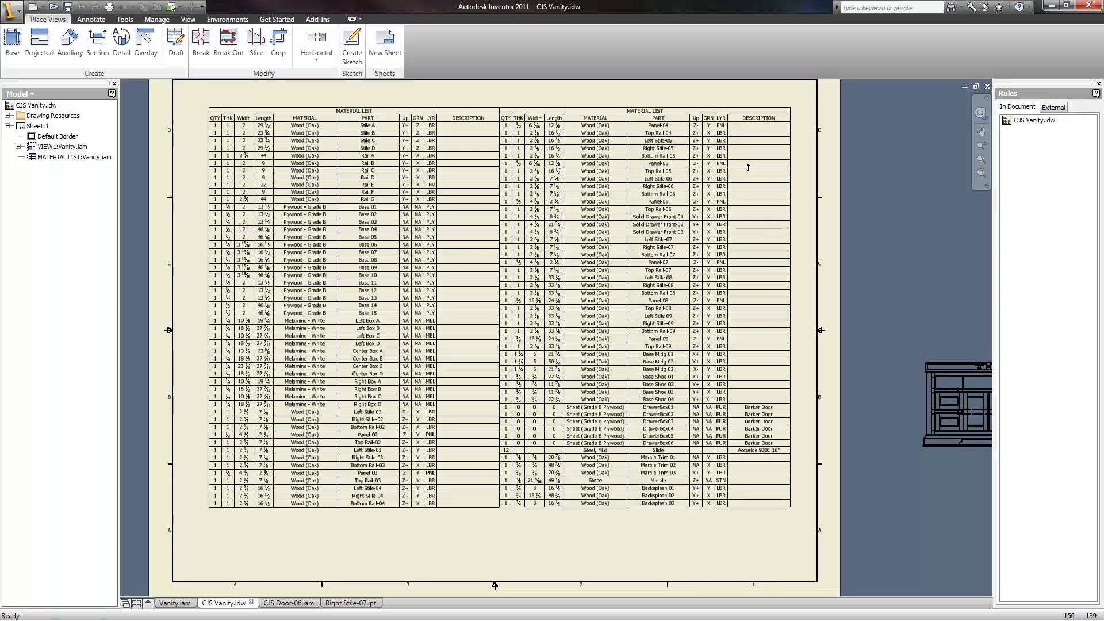
left_click(726, 426)
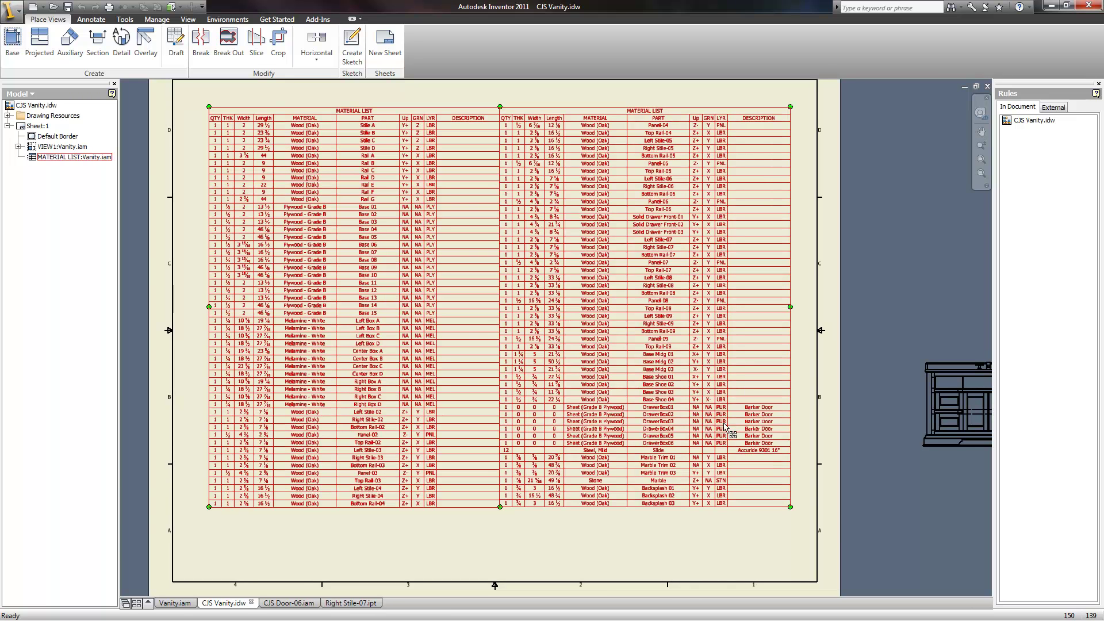
scroll(730, 477, "up", 3)
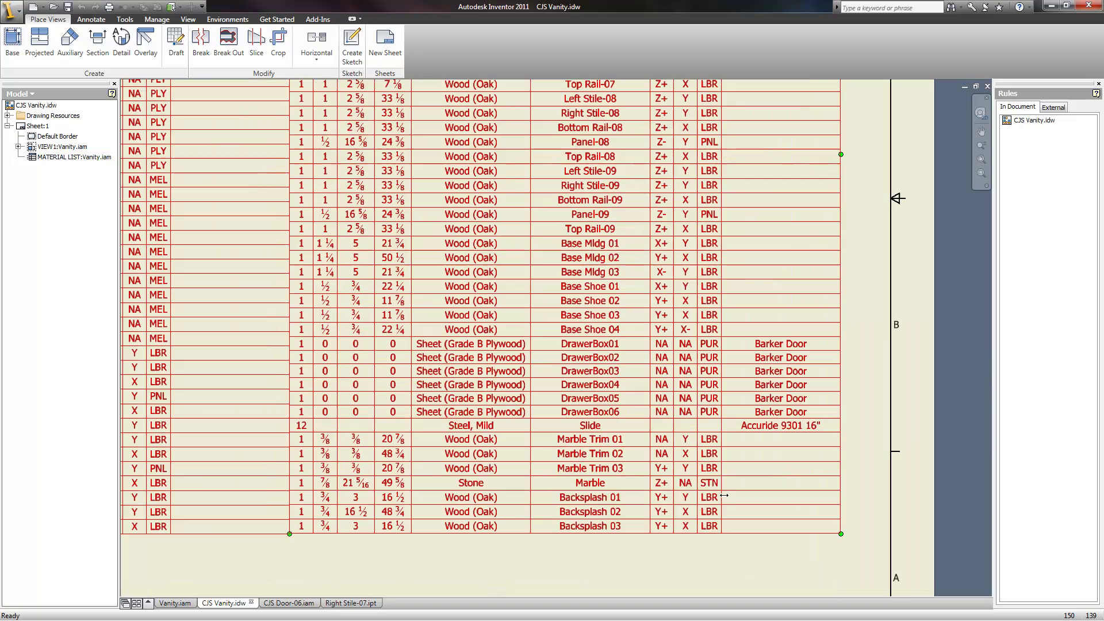
scroll(692, 419, "down", 2)
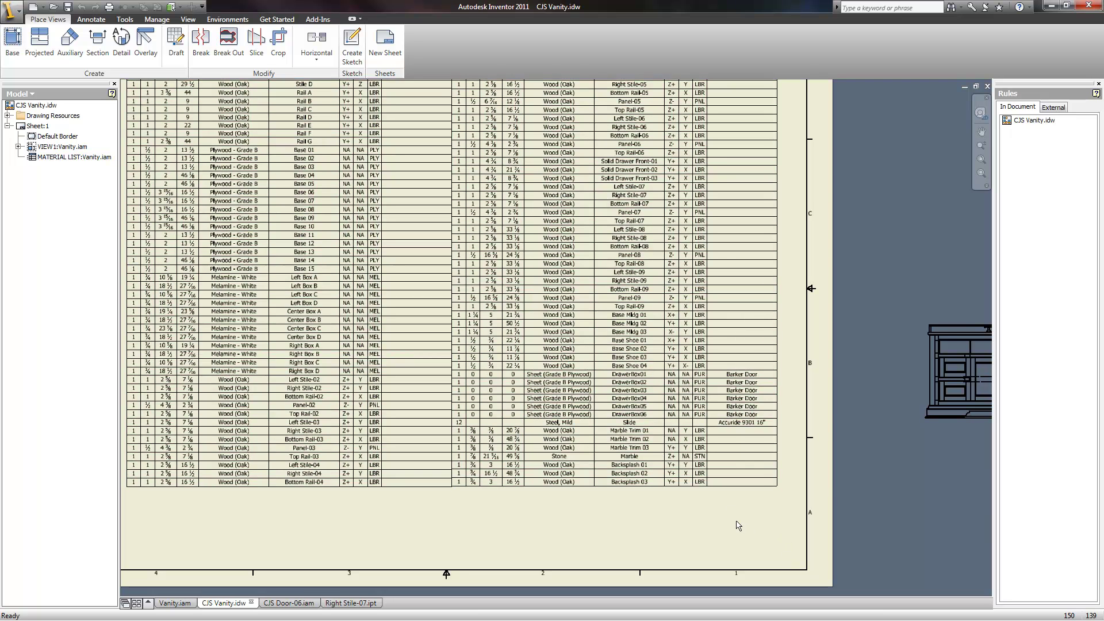
- Return to the Vanity.iam assembly and make the hidden Backsplash & Marble subassembly visible
scroll(737, 525, "up", 3)
left_click(187, 601)
mouse_move(598, 473)
middle_mouse_down("shift")
mouse_move(646, 478)
mouse_move(603, 454)
middle_mouse_up("shift")
left_click(57, 349)
right_click(59, 349)
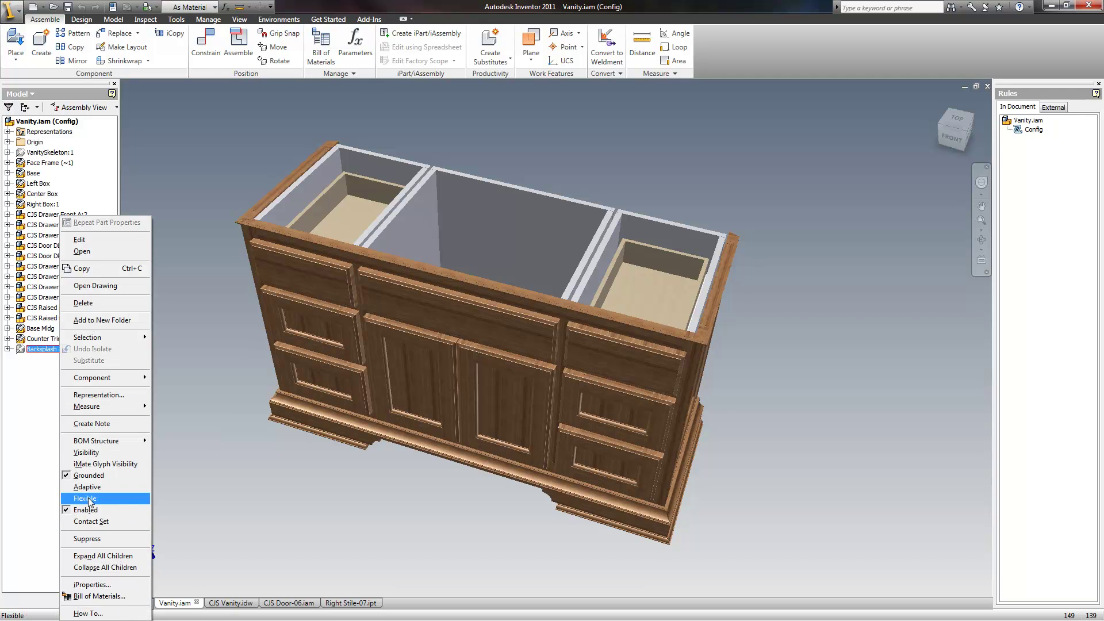
left_click(97, 453)
- Examine the marble top's sink cutout edge up close, plus the backsplash and faucet from above and the front
middle_click_drag(786, 342, 673, 347, "shift")
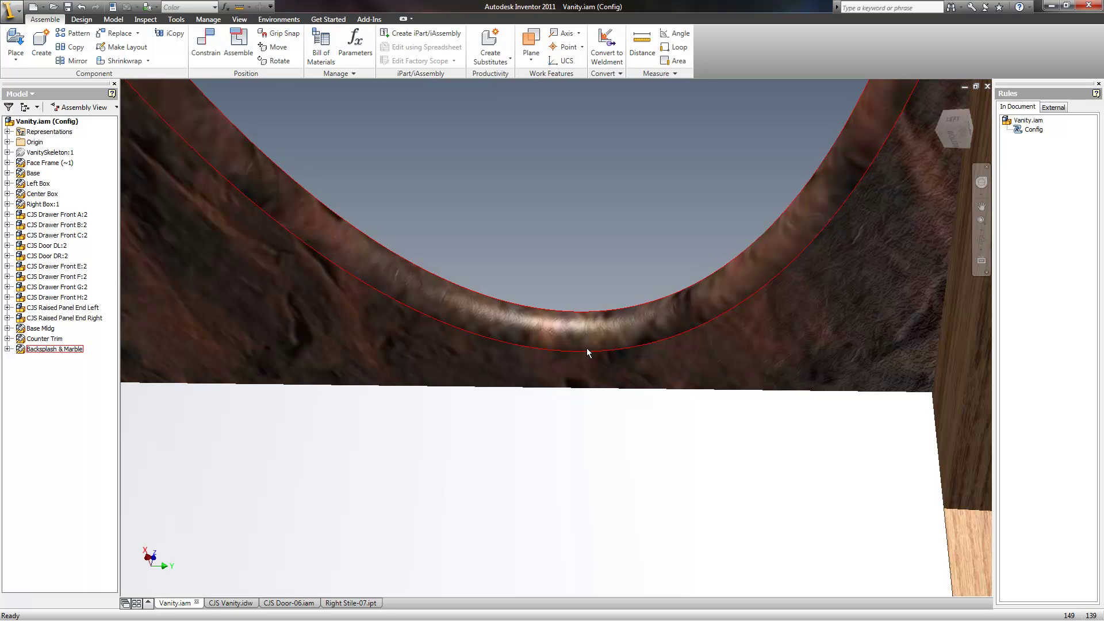
scroll(633, 439, "up", 3)
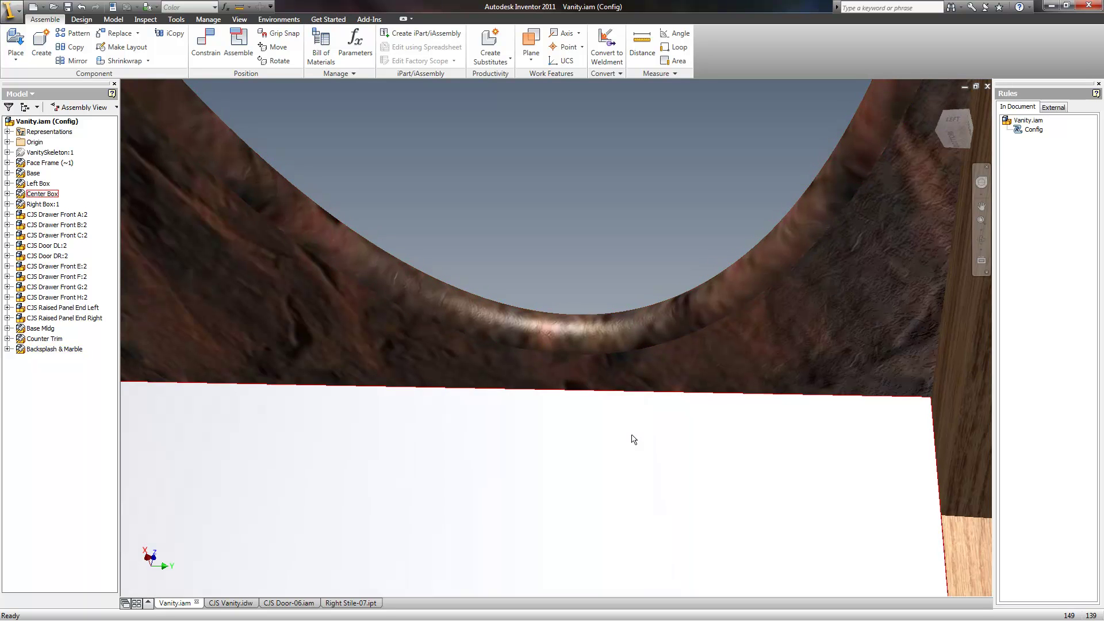
key("F6")
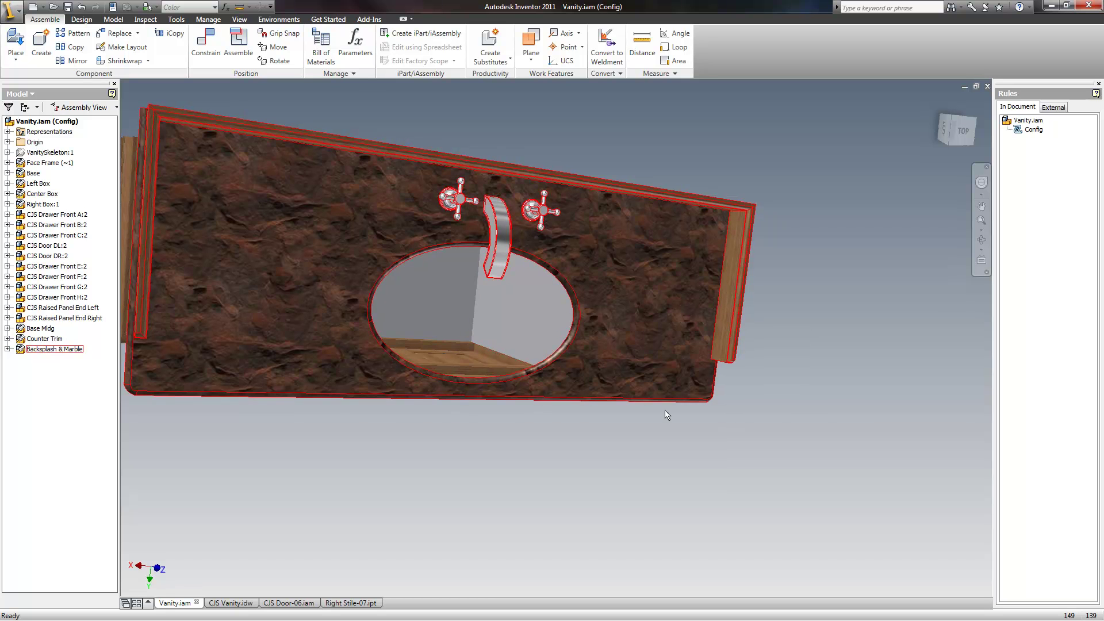
key("F6")
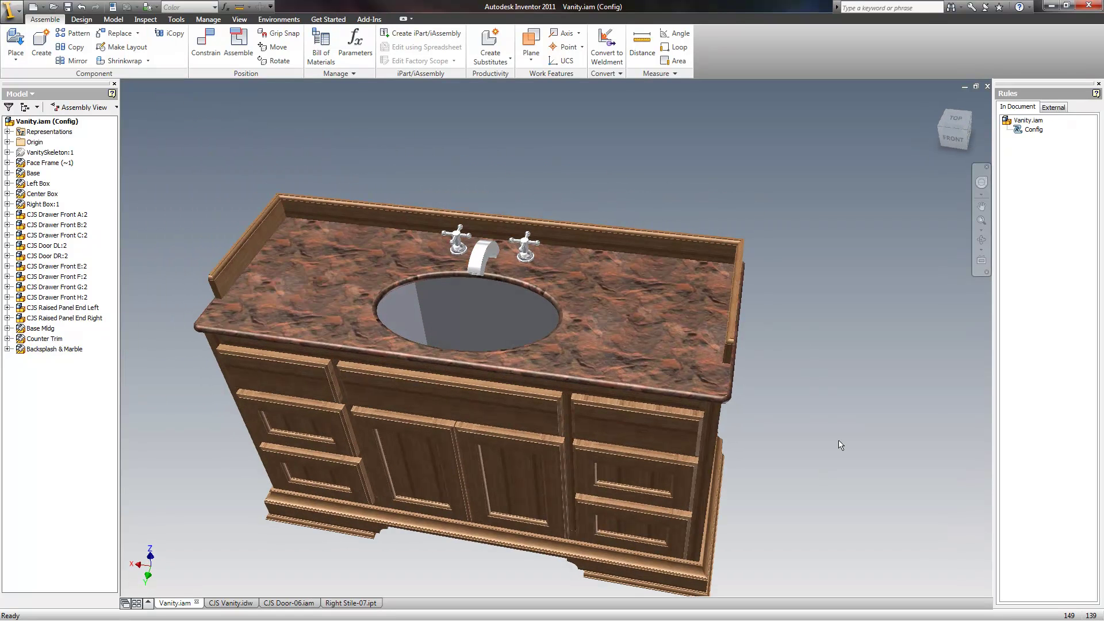
middle_click_drag(826, 425, 820, 360, "shift")
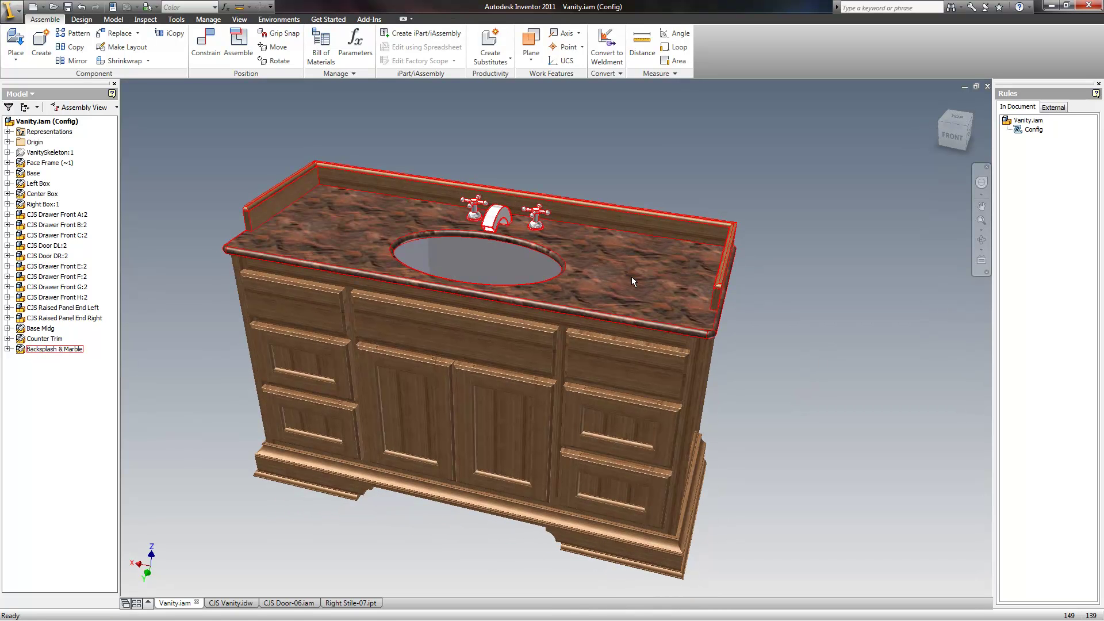
- Examine the completed vanity from several angles, including the CJS Raised Panel End Left, ending on a front view
scroll(637, 319, "up", 2)
middle_click_drag(830, 473, 788, 456)
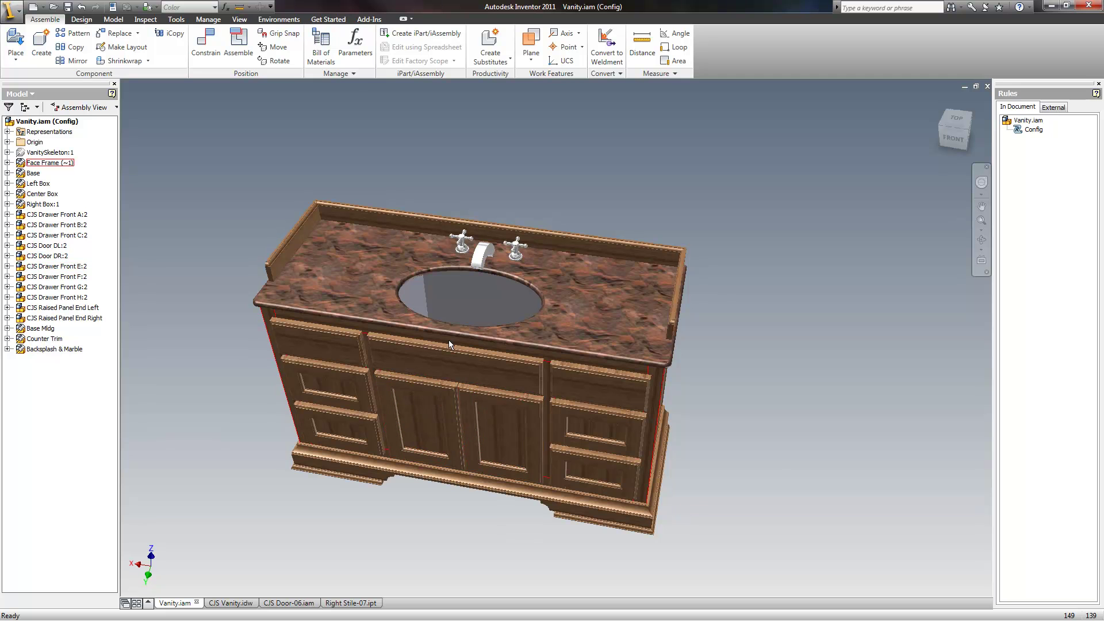
middle_click_drag(767, 424, 569, 457, "shift")
key("F6")
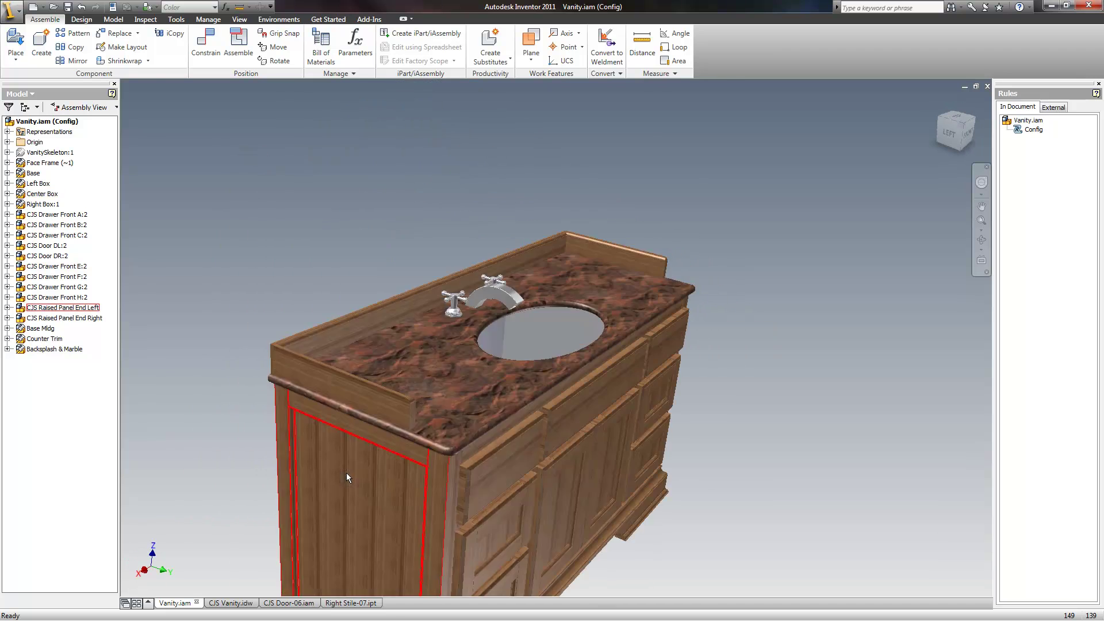
left_click(422, 400)
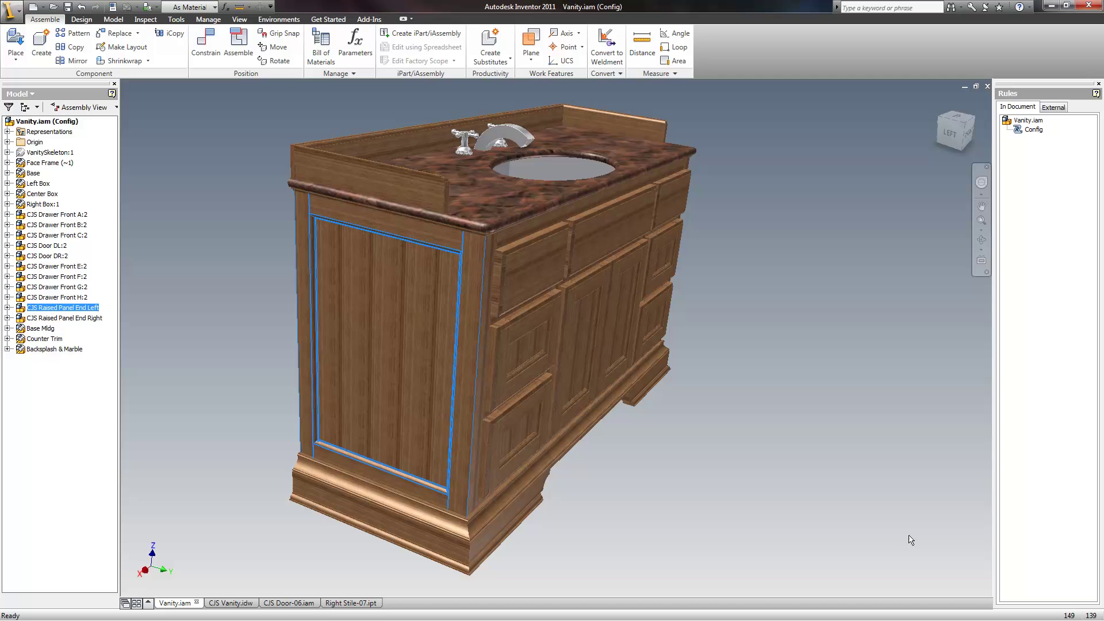
key("F5")
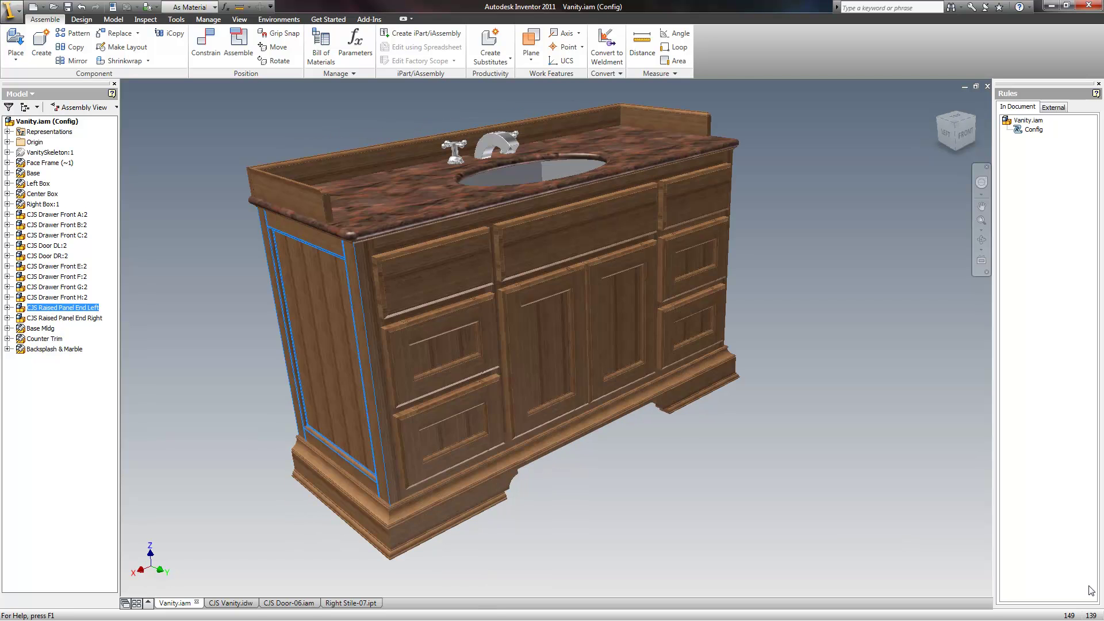
left_click(841, 513)
middle_click_drag(811, 406, 746, 411)
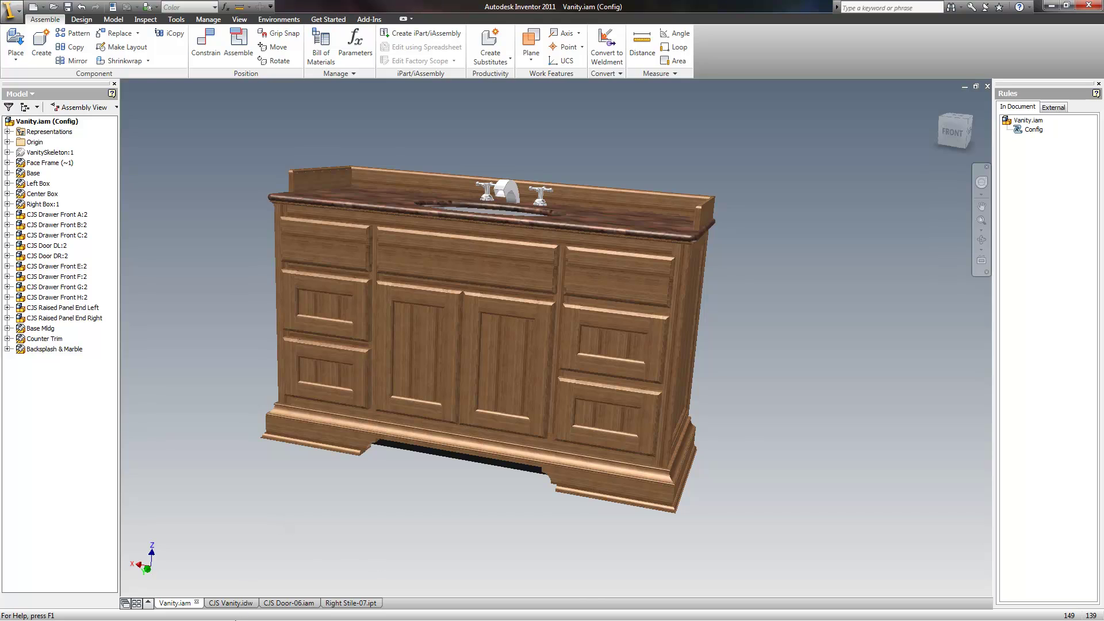
- Switch to the CJS Vanity.idw drawing and examine the material list, including its GRN and LYR columns
left_click(229, 602)
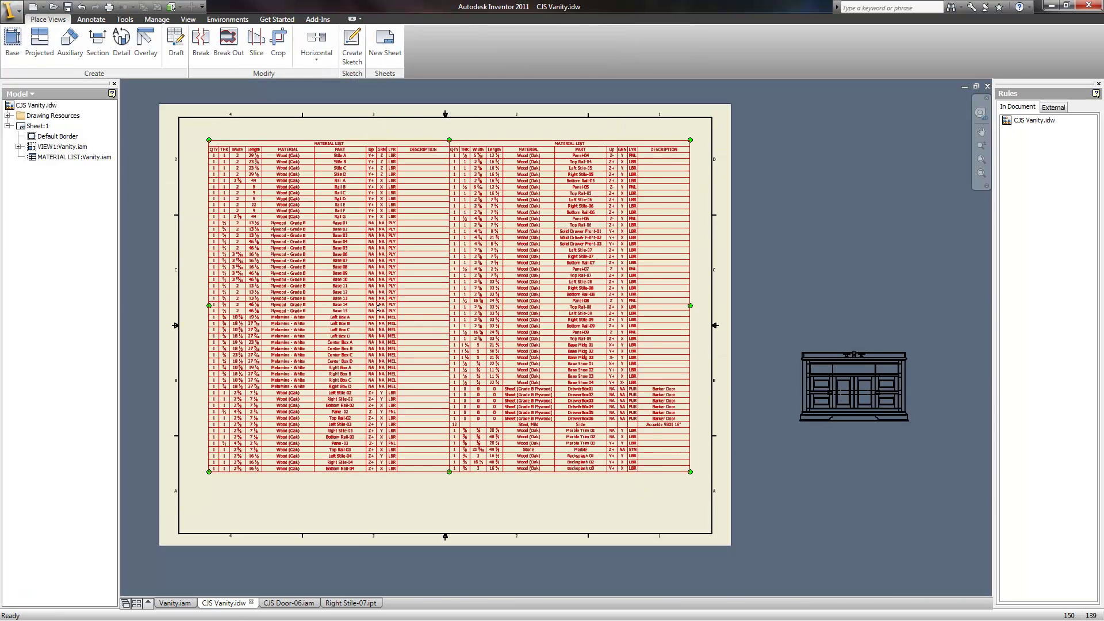
scroll(391, 167, "up", 5)
scroll(441, 182, "down", 5)
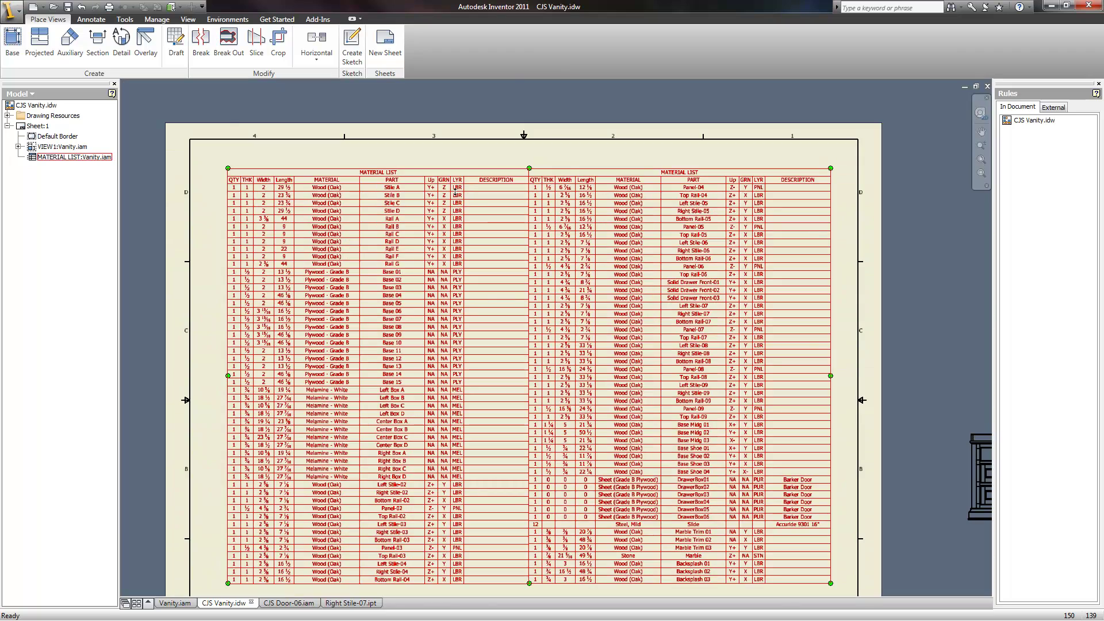
scroll(636, 167, "up", 4)
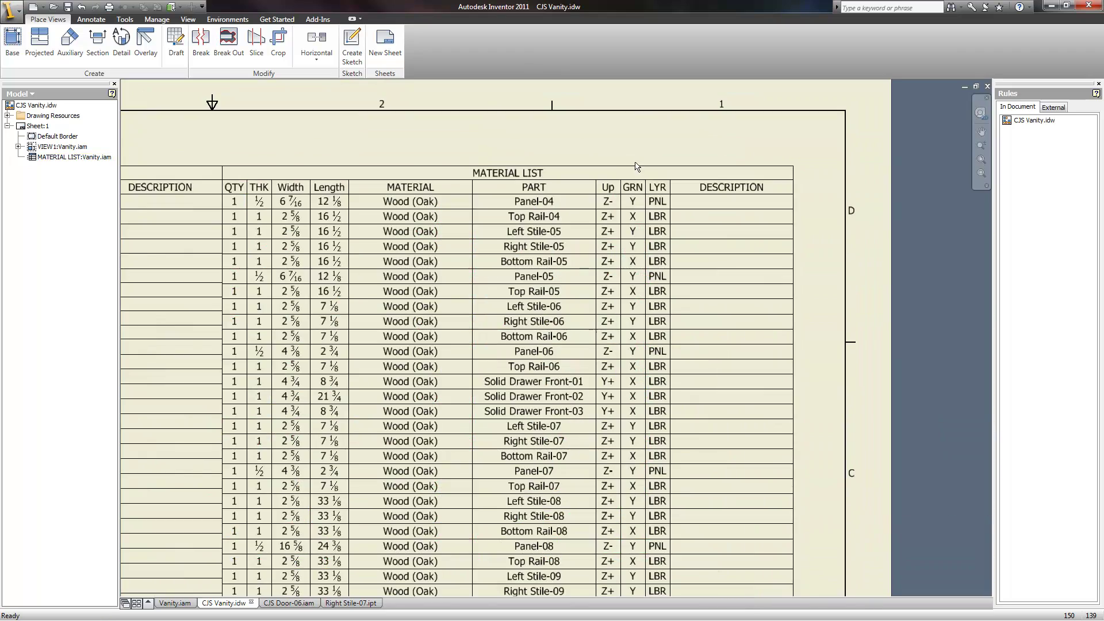
left_click(639, 187)
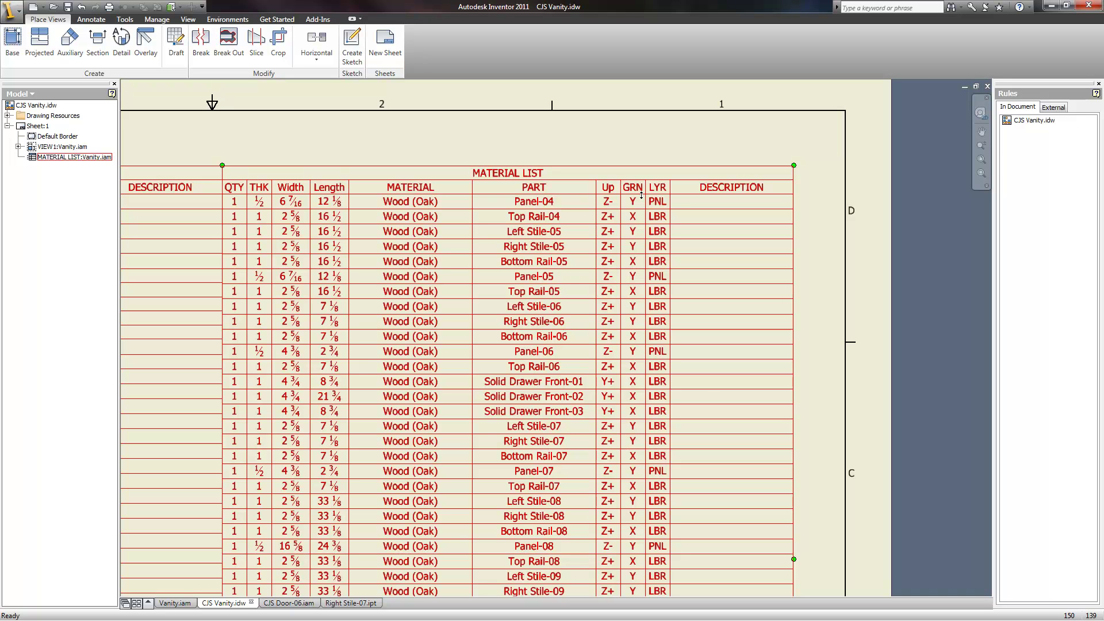
scroll(671, 318, "down", 5)
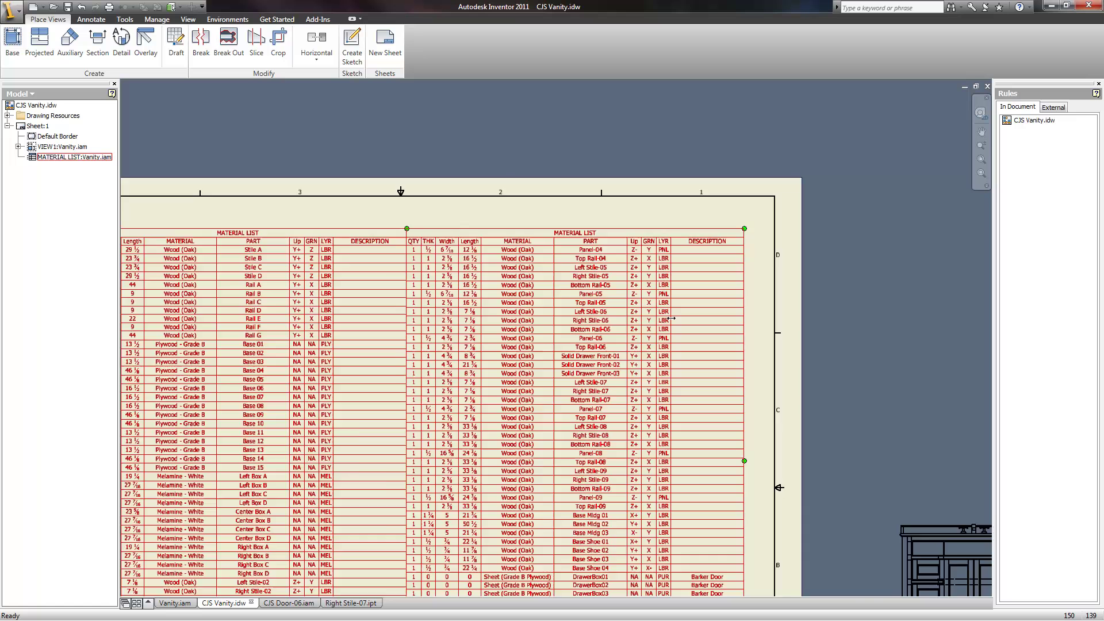
mouse_move(656, 517)
middle_mouse_down()
mouse_move(660, 374)
mouse_move(623, 417)
middle_mouse_up()
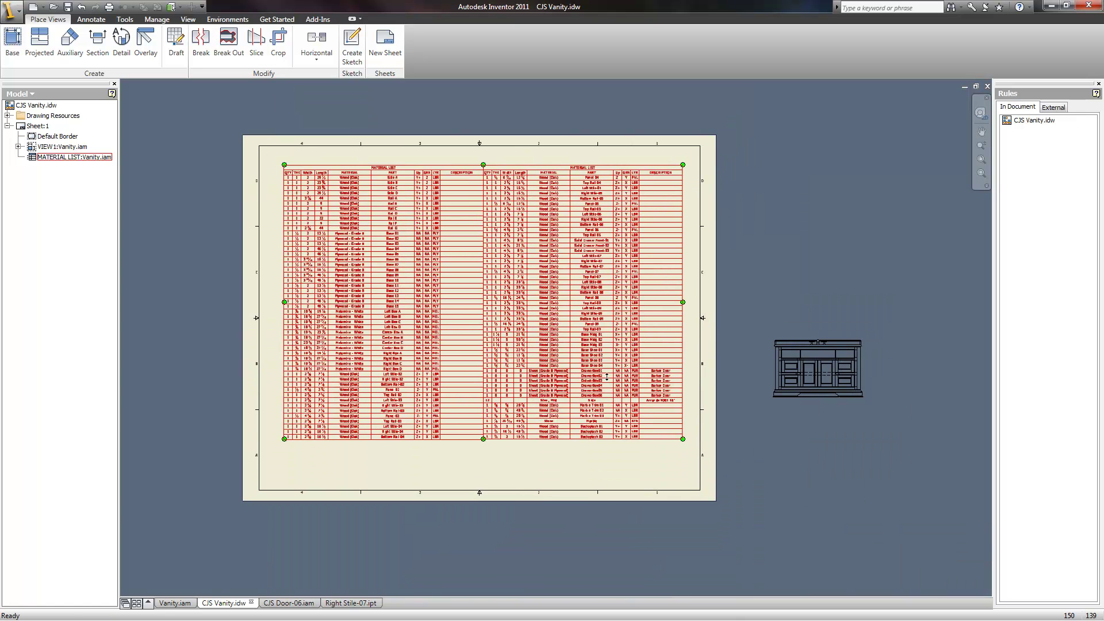
- Deselect the material list, collapse Sheet:1 in the drawing's model tree, and return to the Vanity.iam assembly
left_click(150, 126)
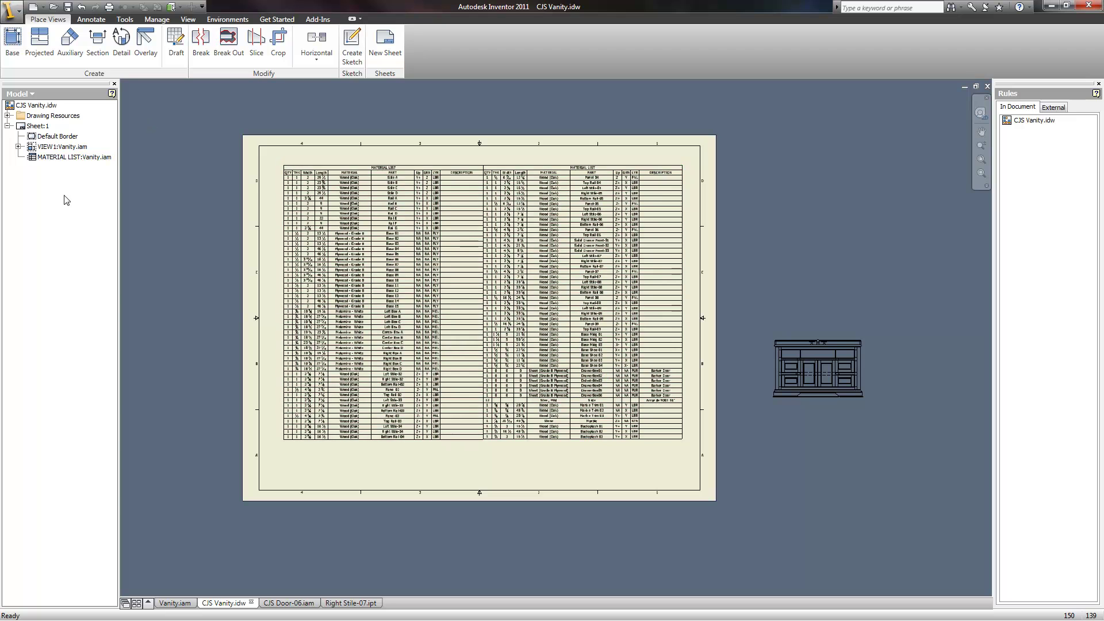
left_click(8, 126)
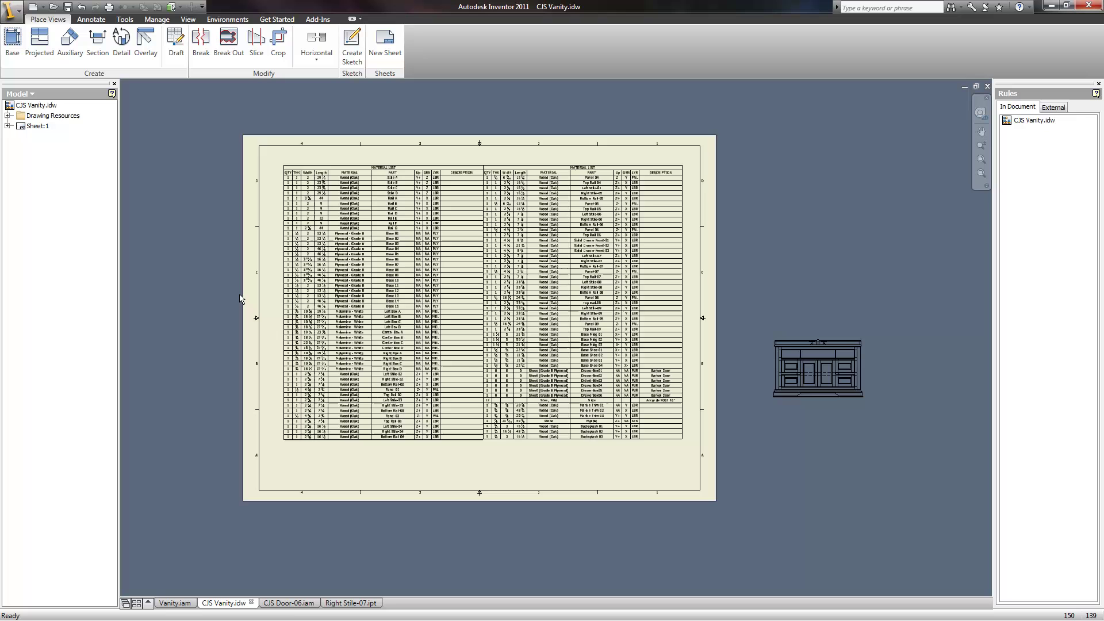
mouse_move(761, 334)
middle_mouse_down()
mouse_move(854, 349)
mouse_move(827, 347)
middle_mouse_up()
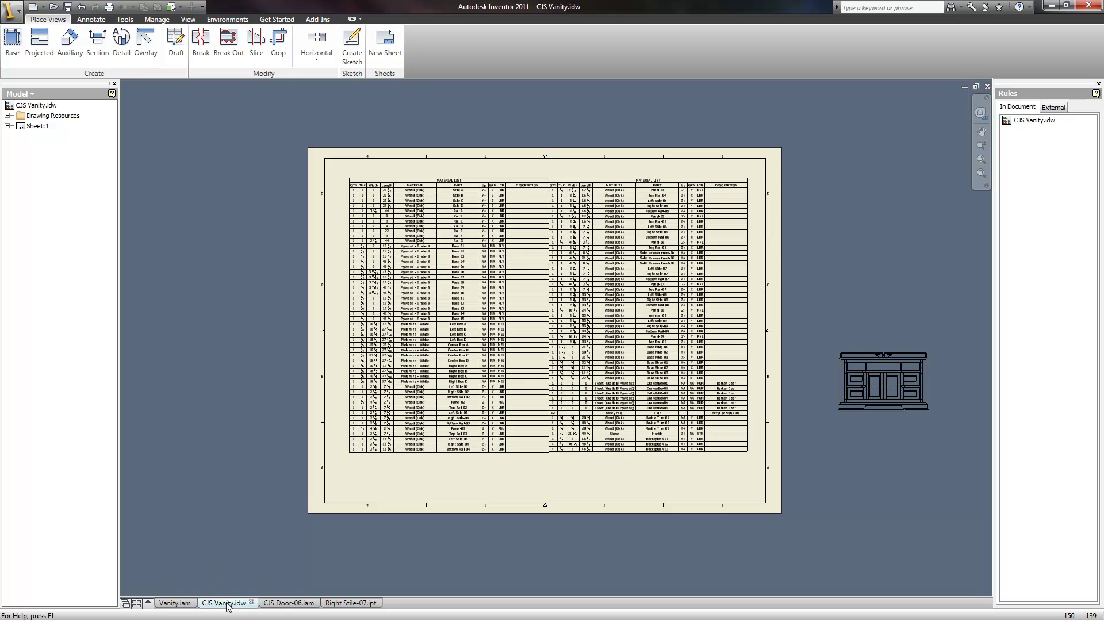
left_click(169, 605)
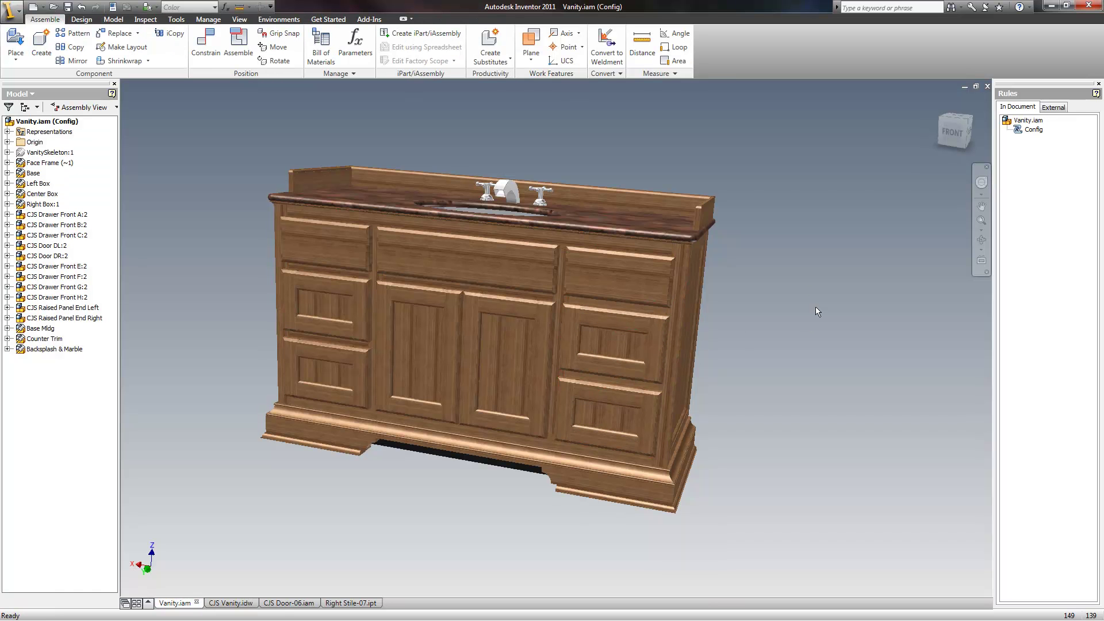